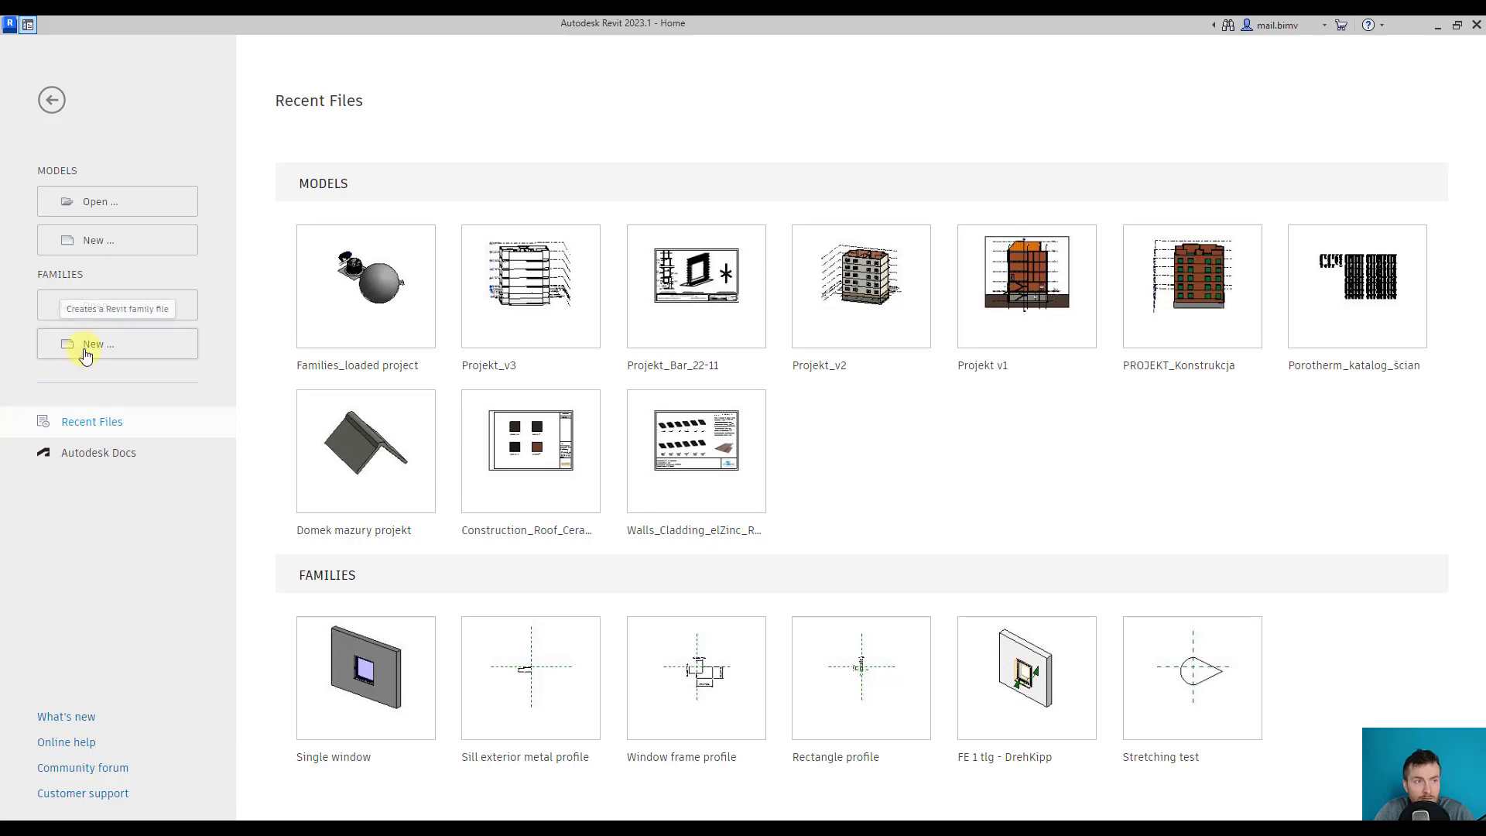
# Create a new family from the Metric Window.rft template
pyautogui.click(77, 352)
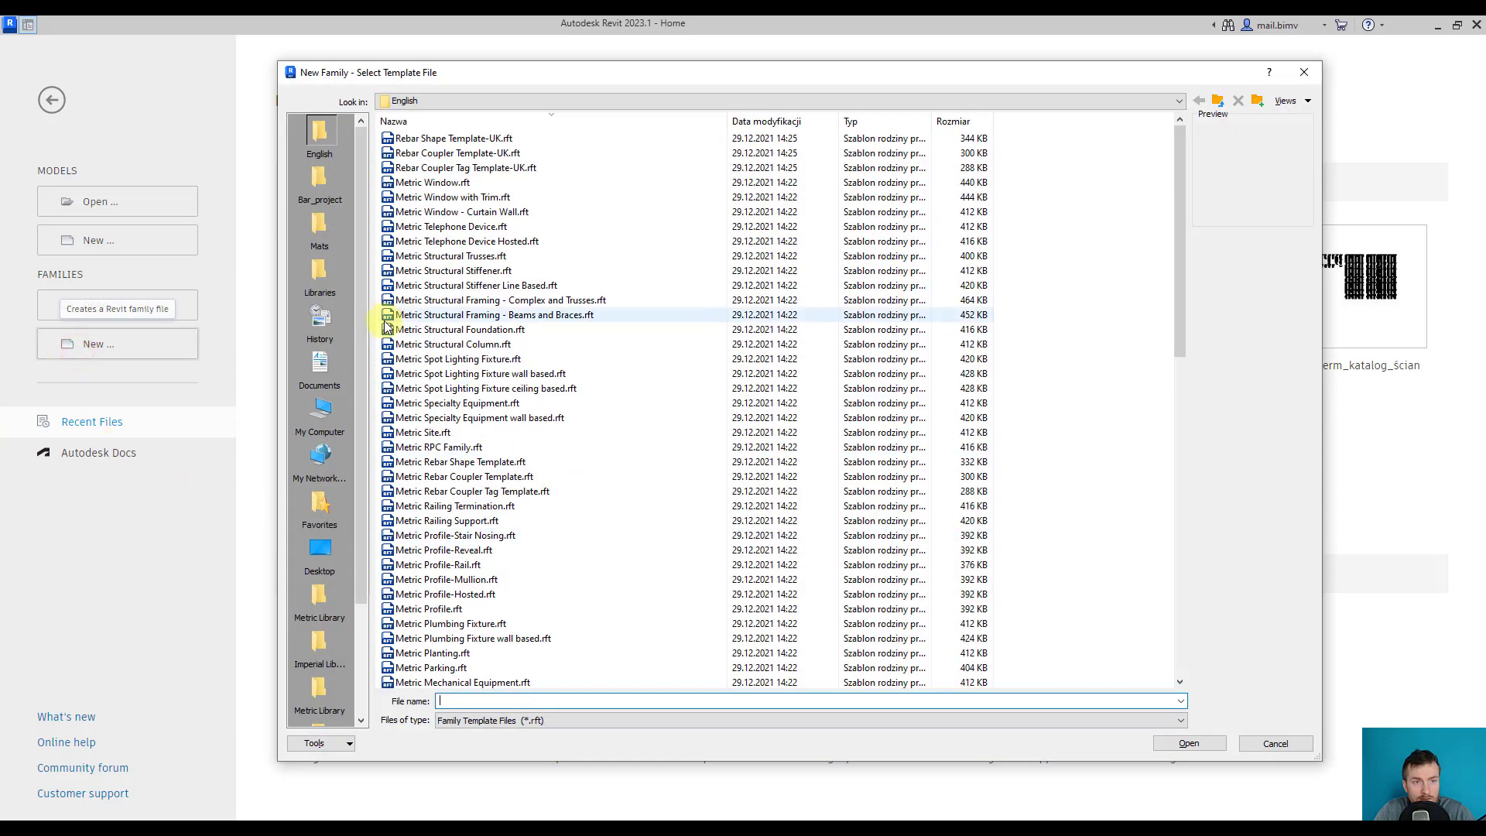
pyautogui.scroll(-2, 462, 374)
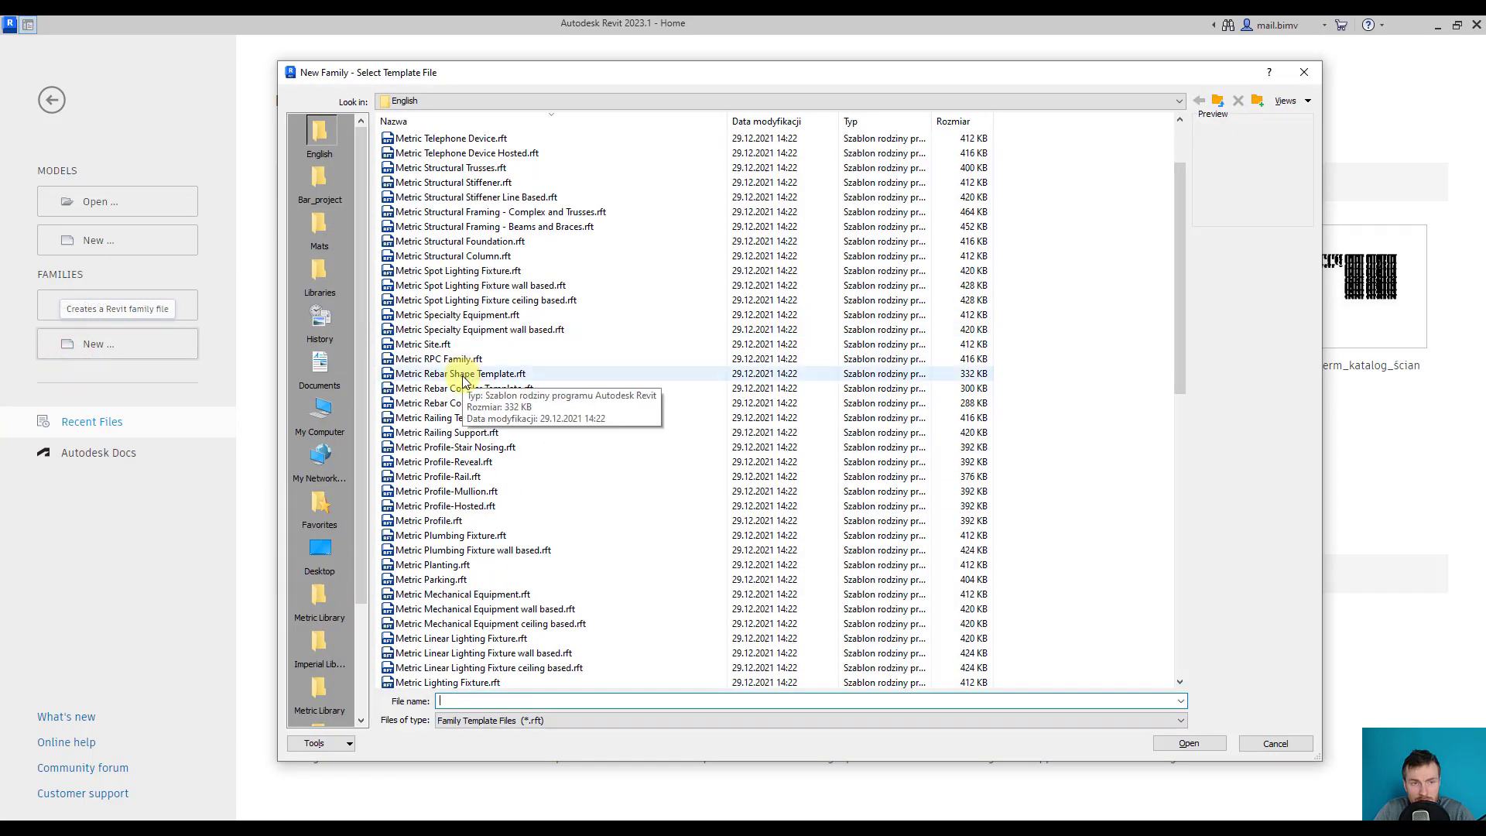
pyautogui.scroll(2, 463, 374)
pyautogui.click(442, 196)
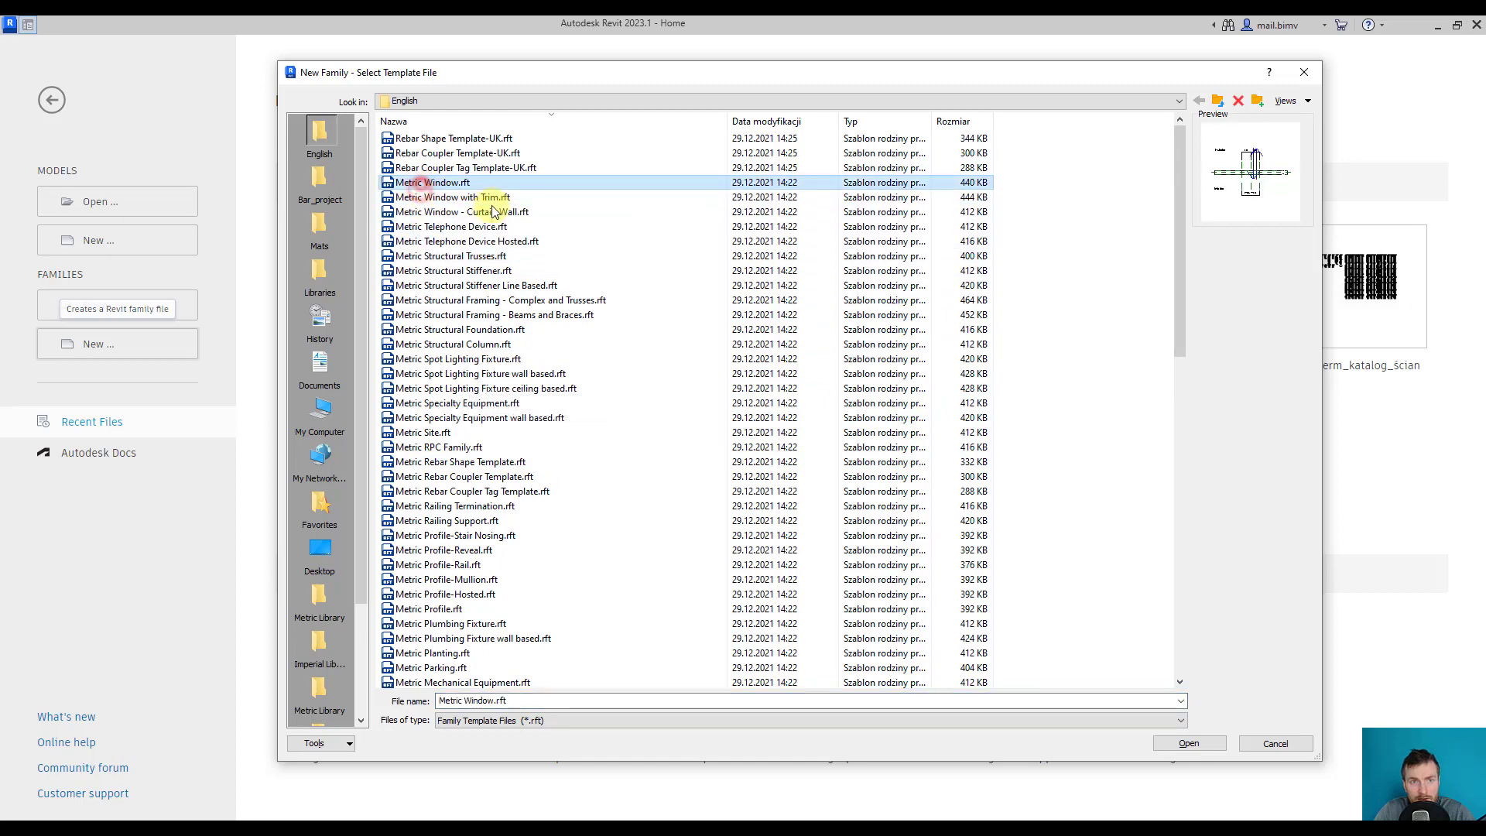
# Open the template, select the Width 1000 dimension, and view the Interior elevation
pyautogui.click(1189, 743)
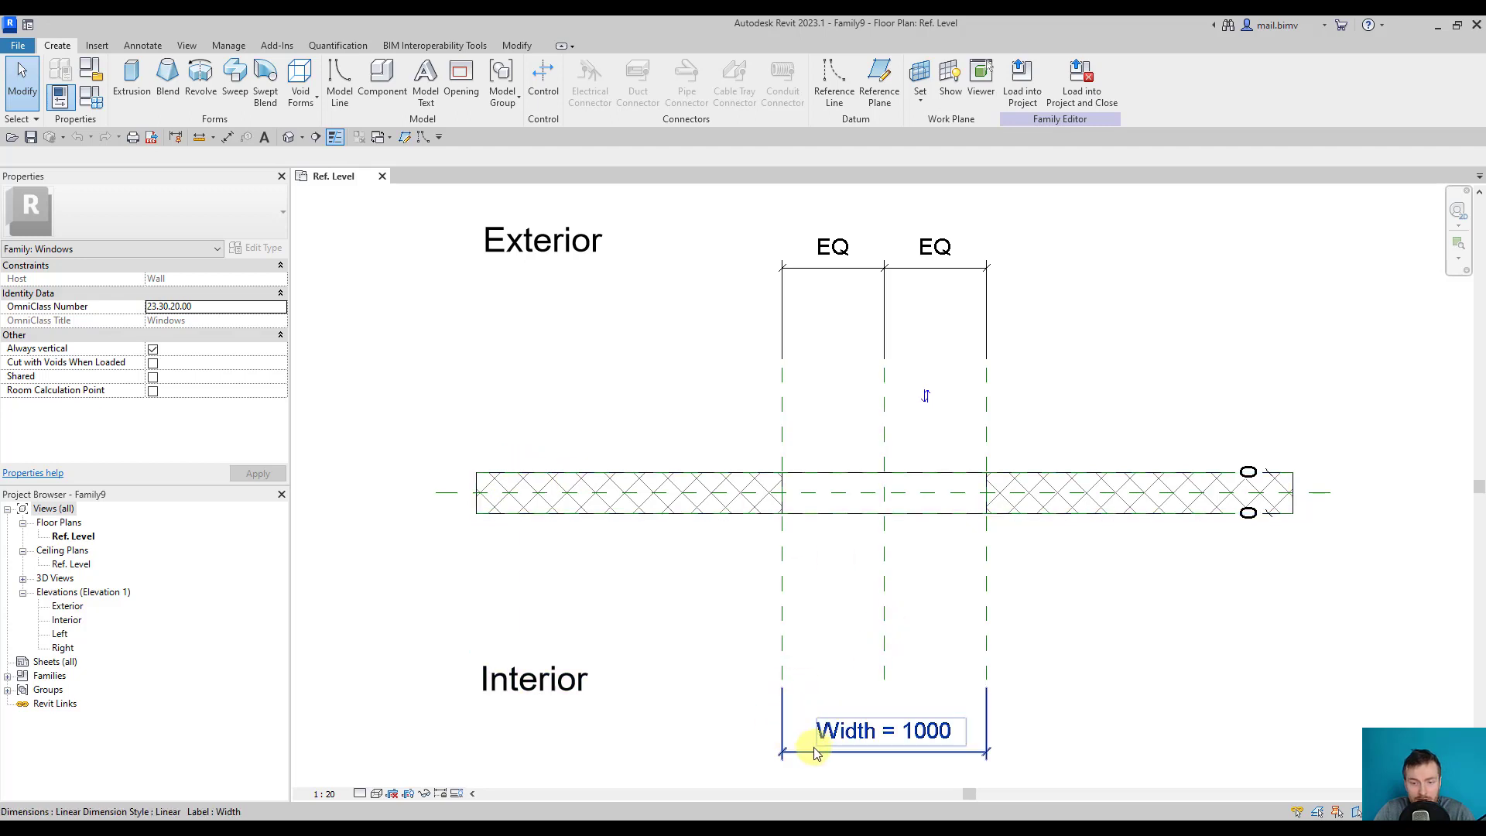
pyautogui.click(812, 749)
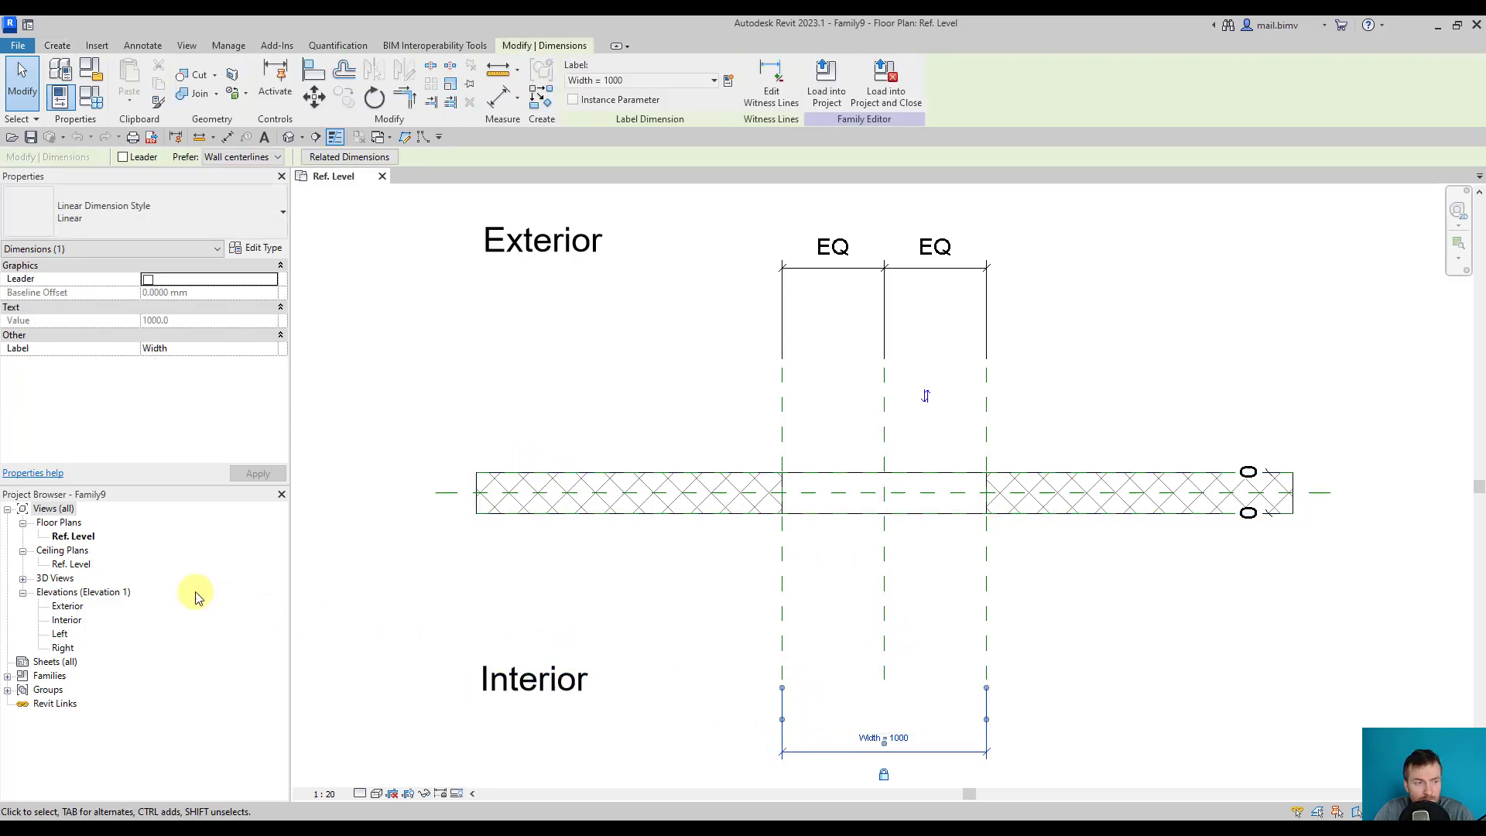
pyautogui.doubleClick(66, 621)
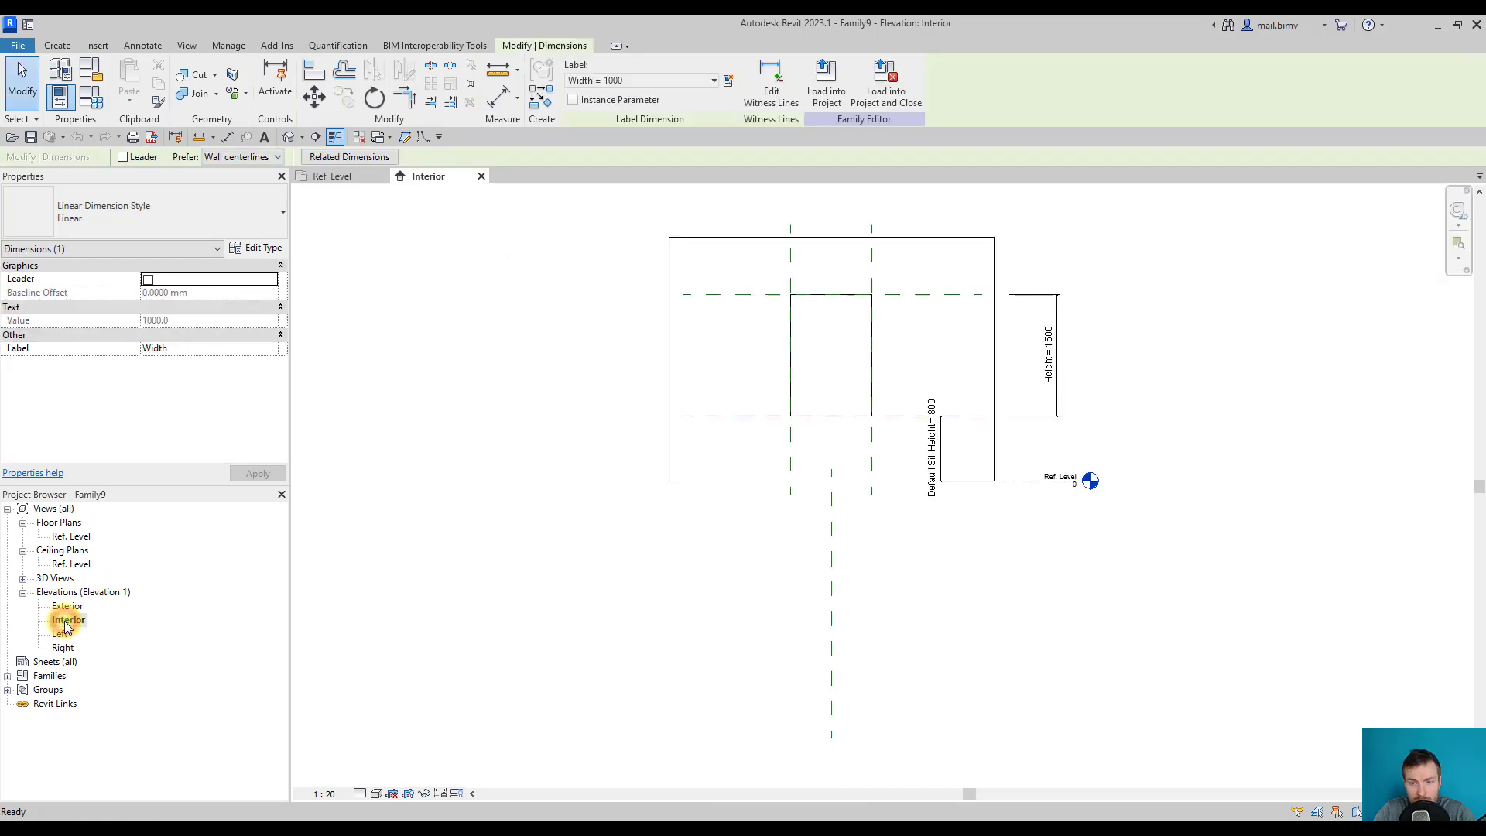
pyautogui.moveTo(818, 383); pyautogui.dragTo(743, 476, button='middle')
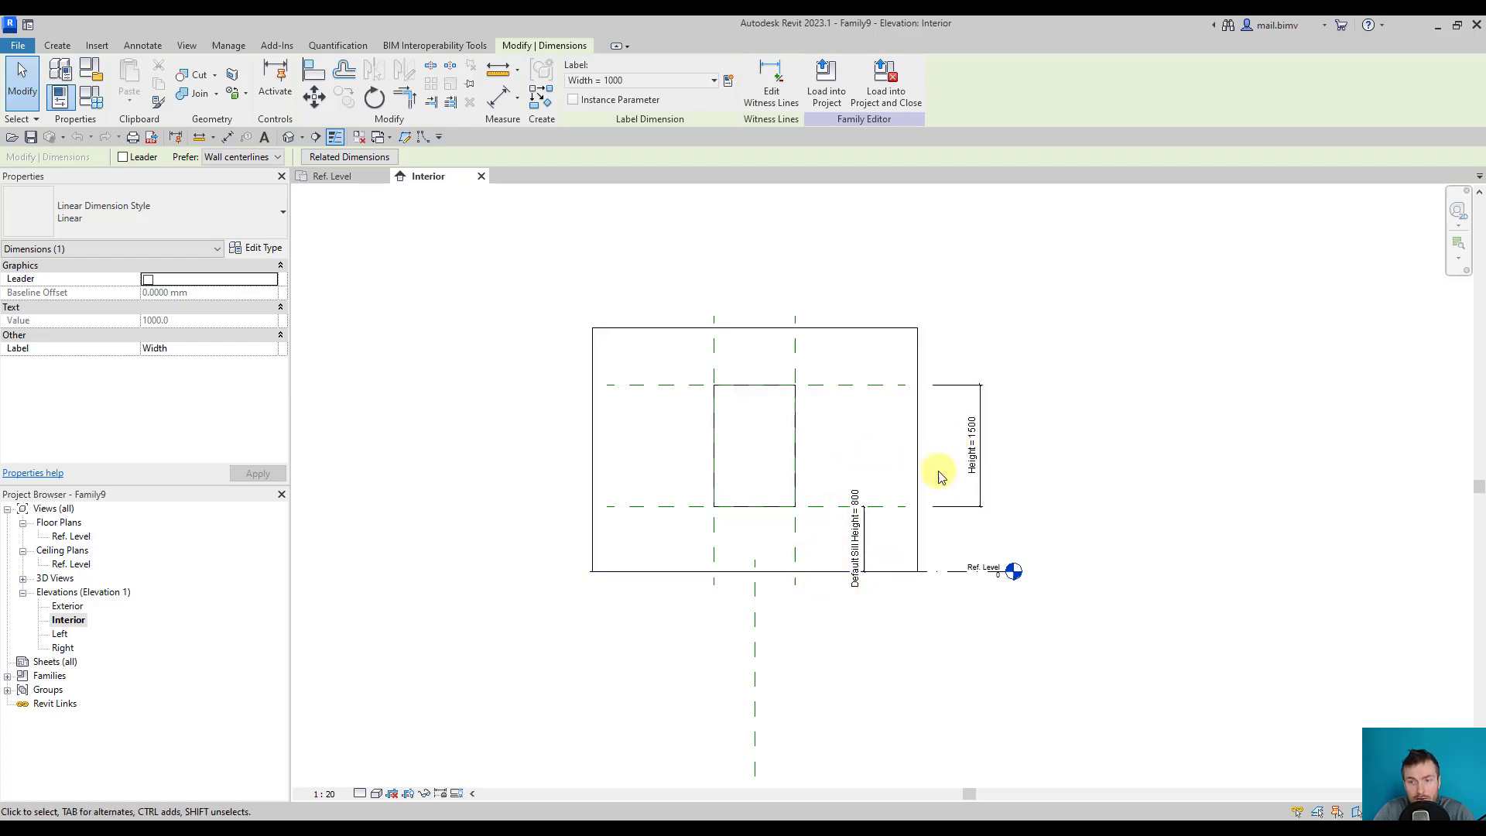
pyautogui.click(99, 102)
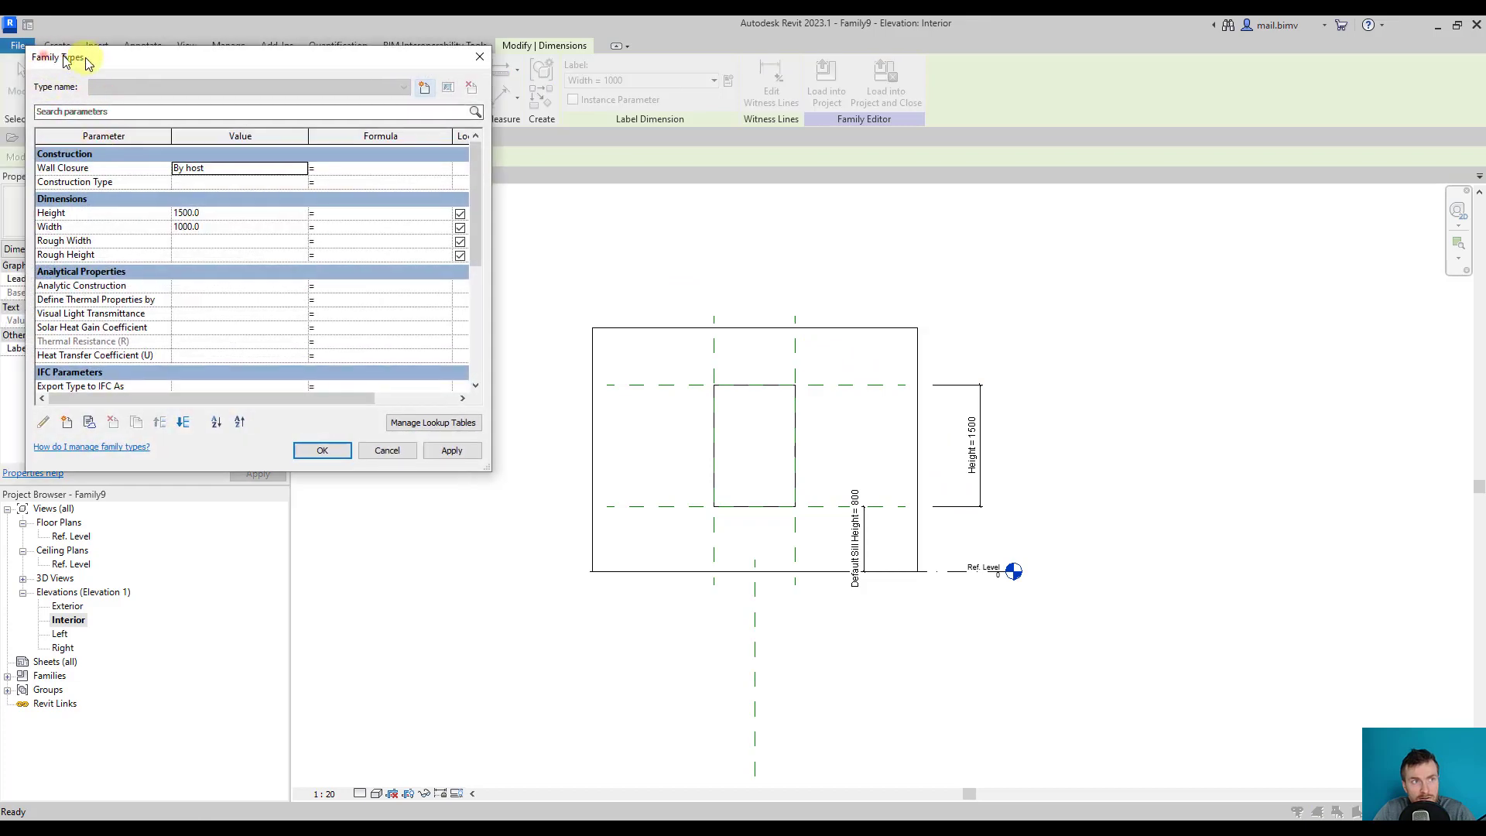
pyautogui.moveTo(41, 57); pyautogui.dragTo(279, 77)
pyautogui.click(290, 260)
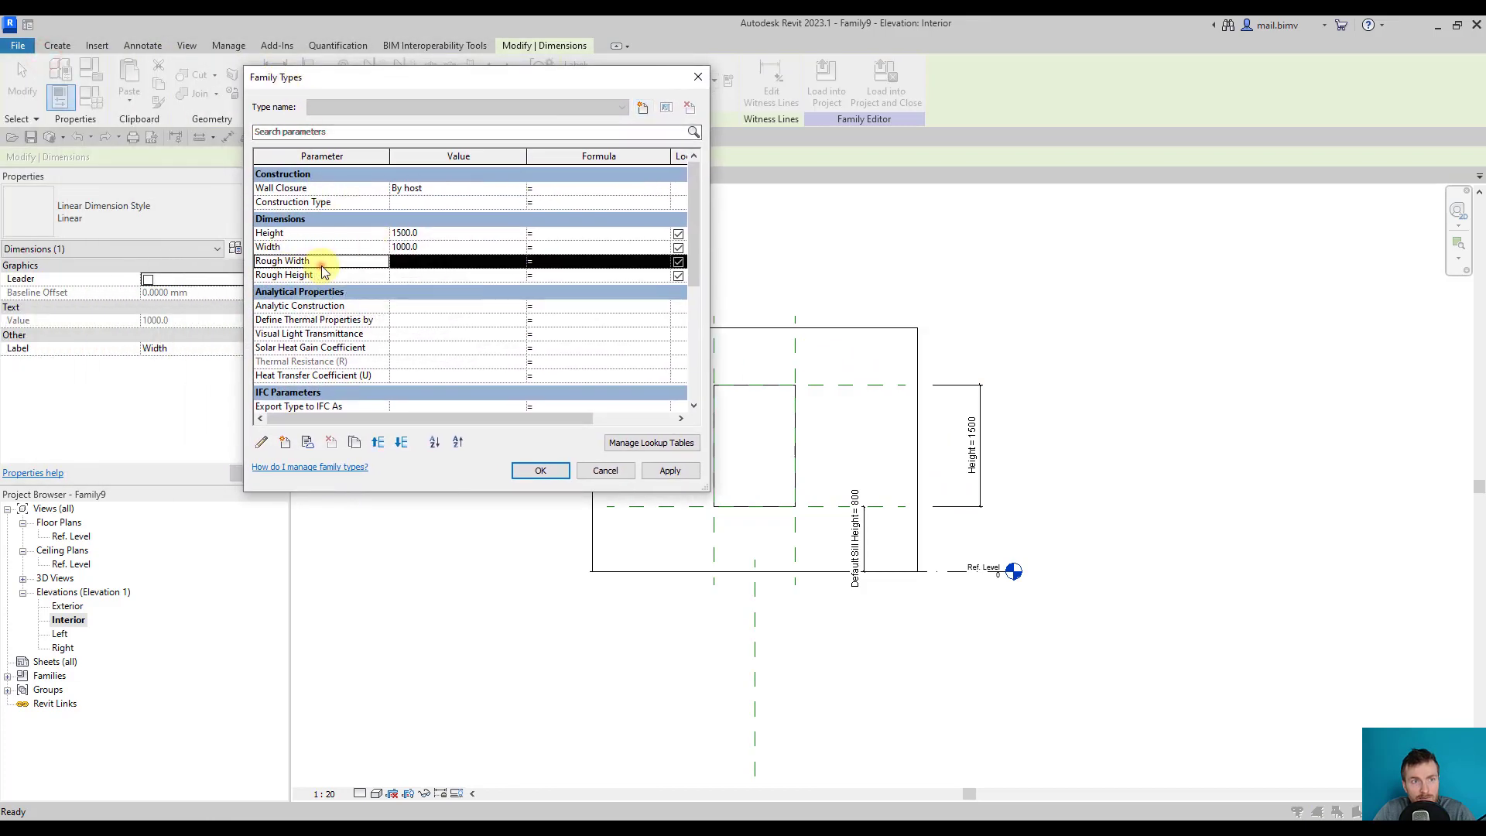
pyautogui.click(315, 261)
pyautogui.click(331, 274)
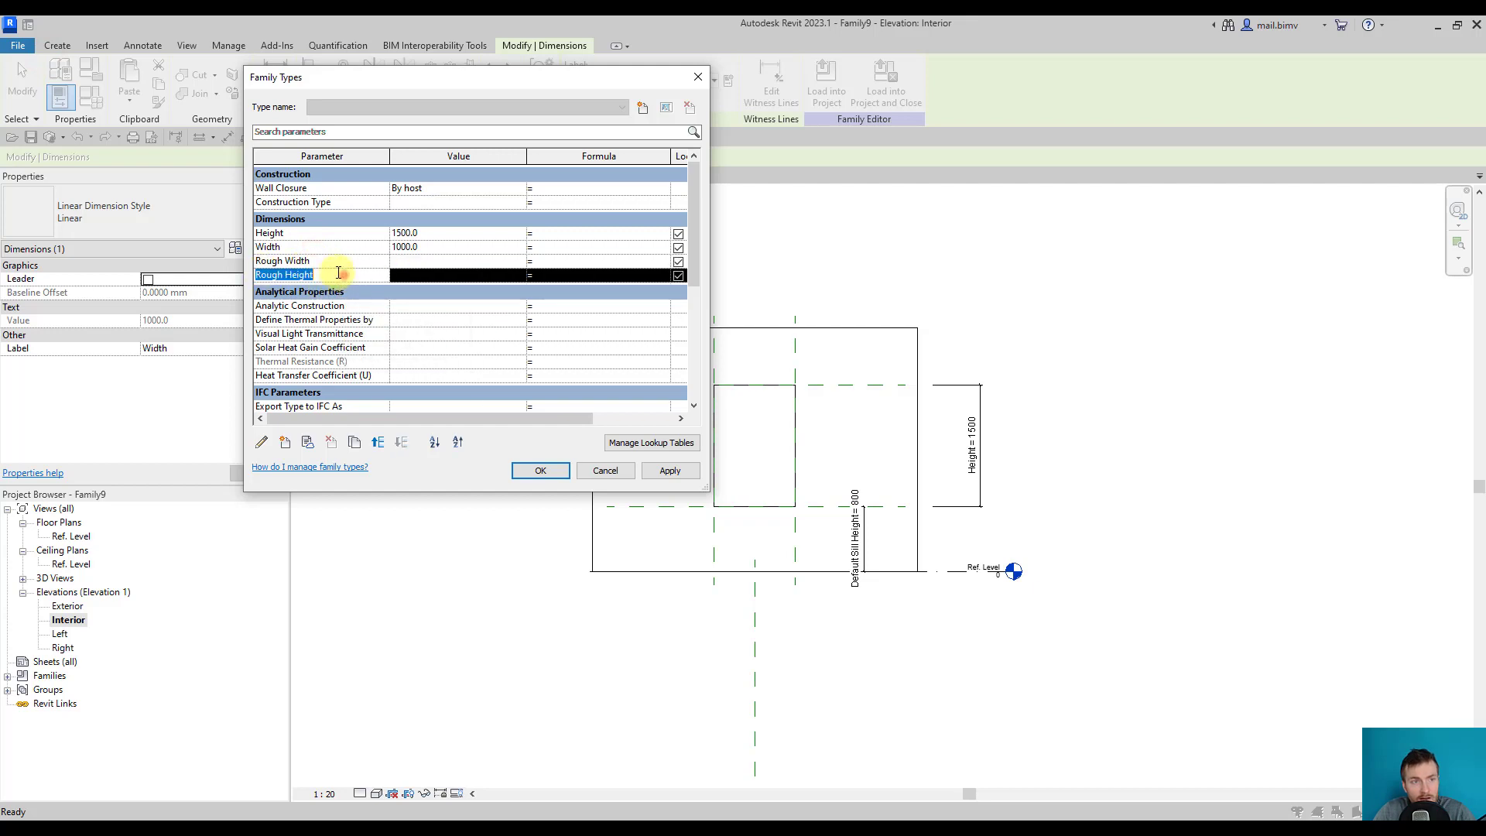
pyautogui.scroll(-3, 348, 373)
pyautogui.click(336, 362)
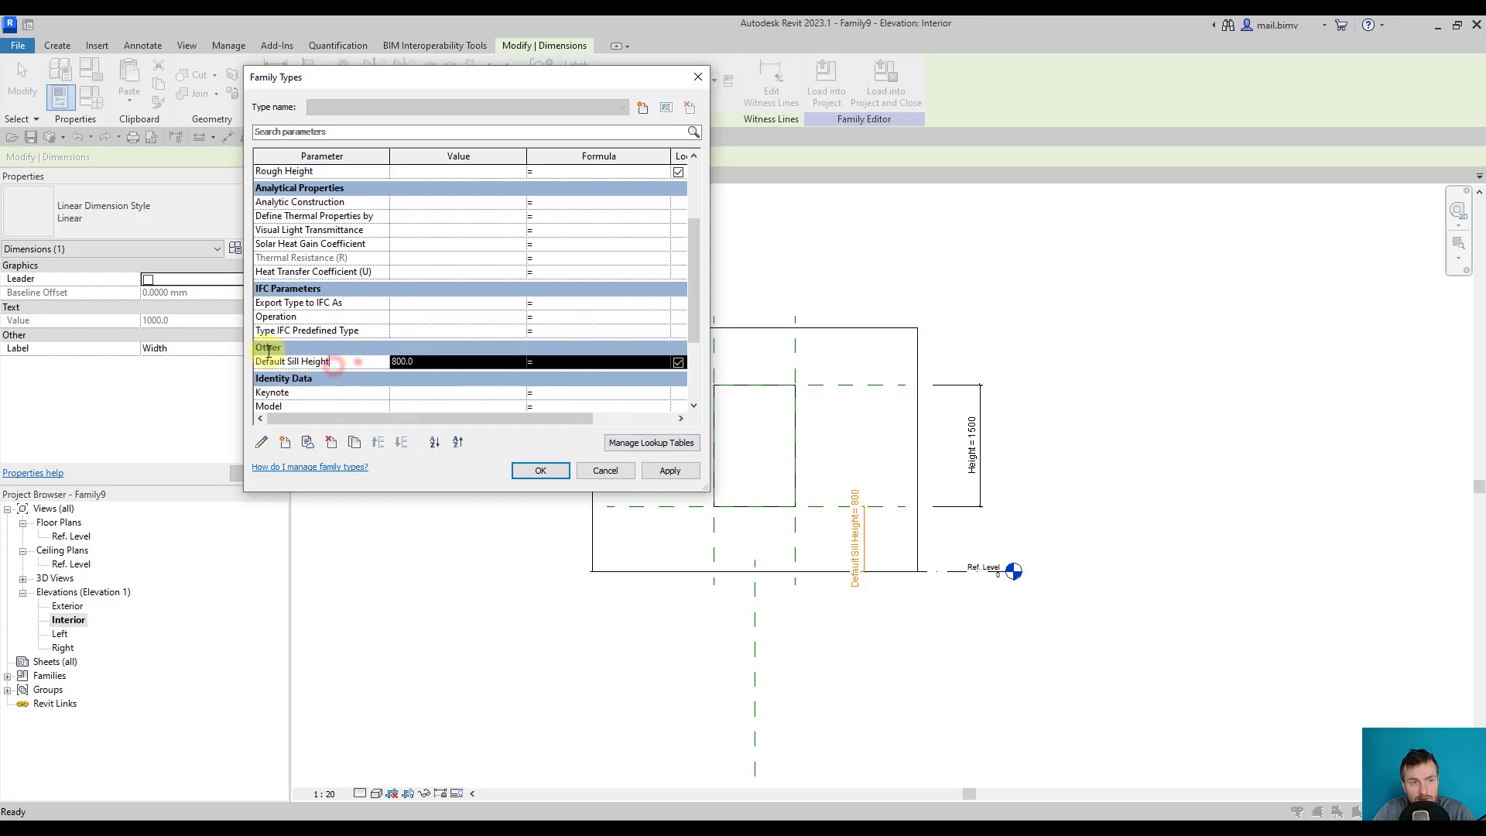
pyautogui.doubleClick(407, 361)
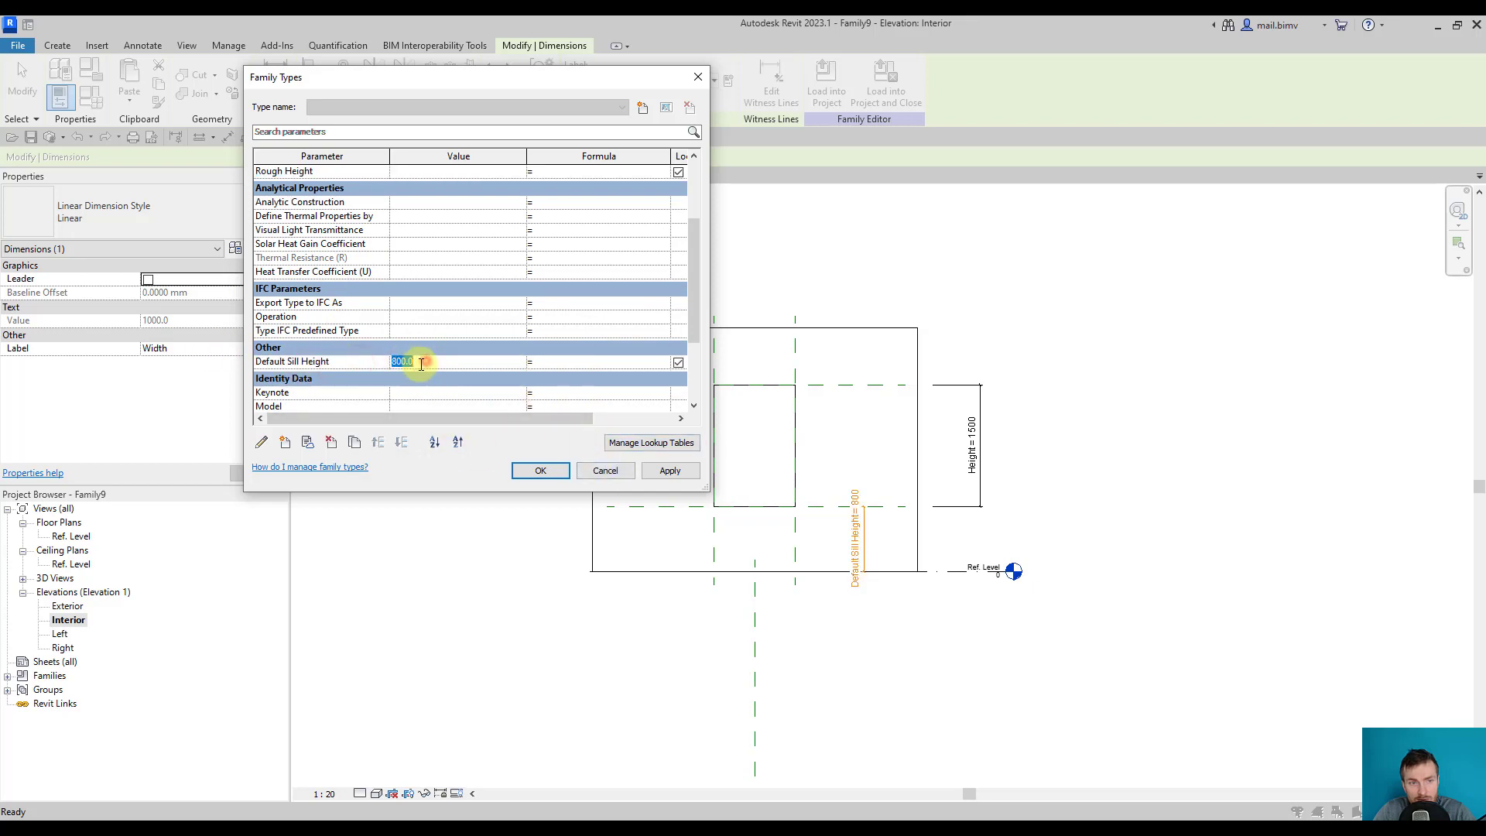
# Close the family parameters dialog, check the default 3D view, and return to Ref. Level
pyautogui.click(603, 469)
pyautogui.click(601, 500)
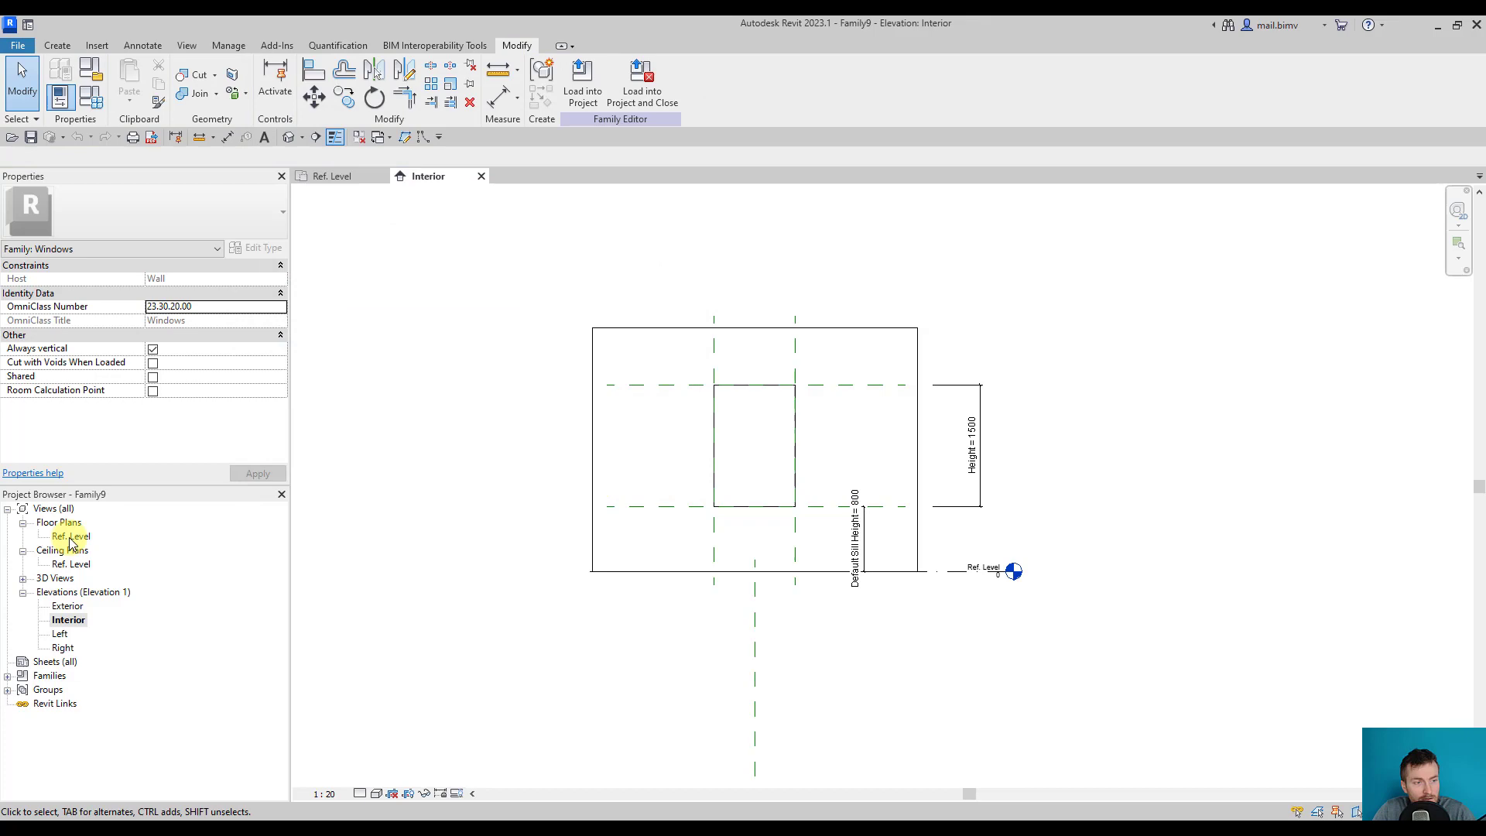
pyautogui.click(291, 138)
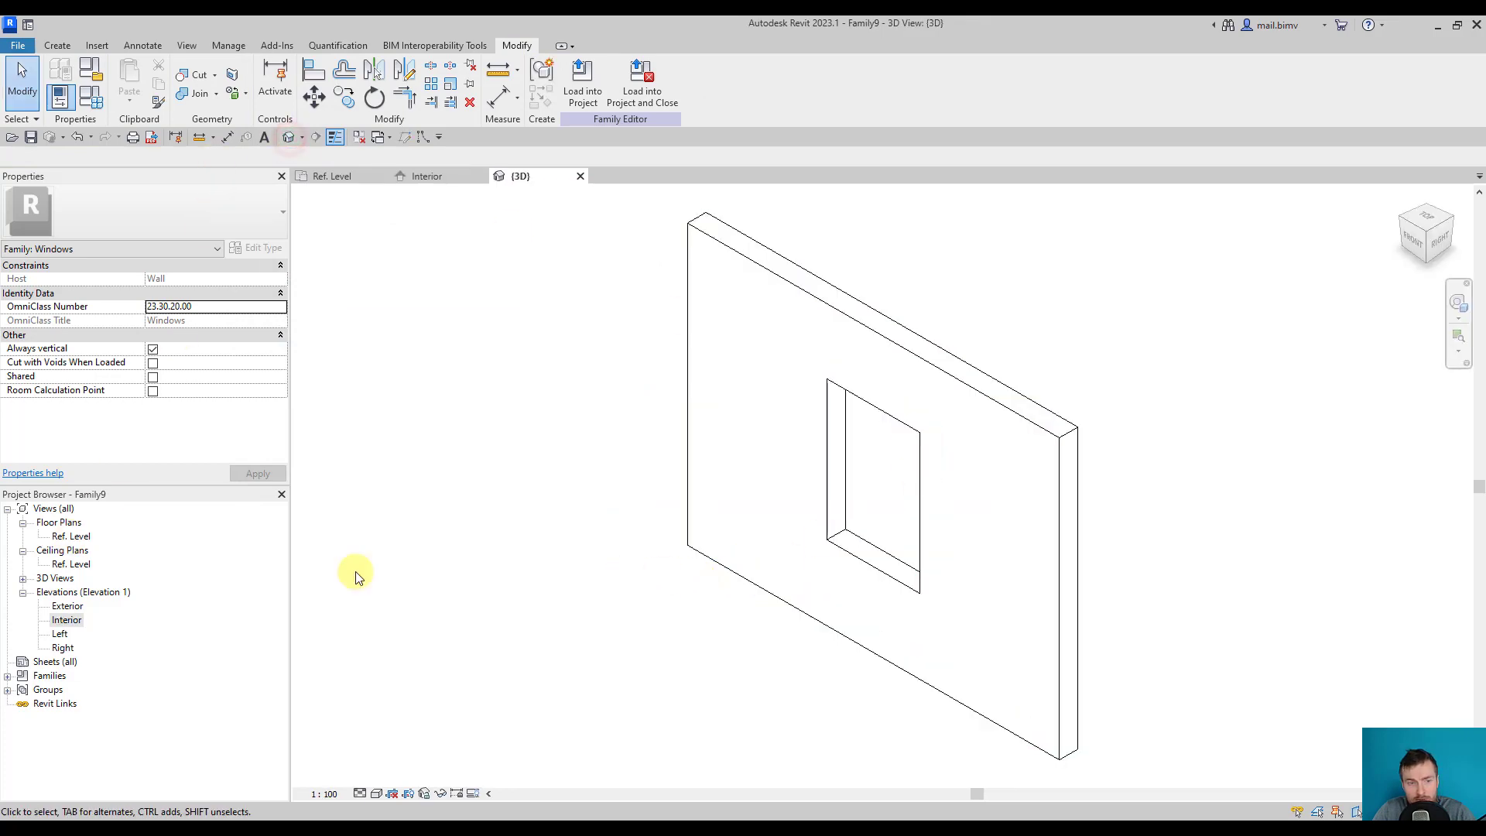
pyautogui.doubleClick(72, 537)
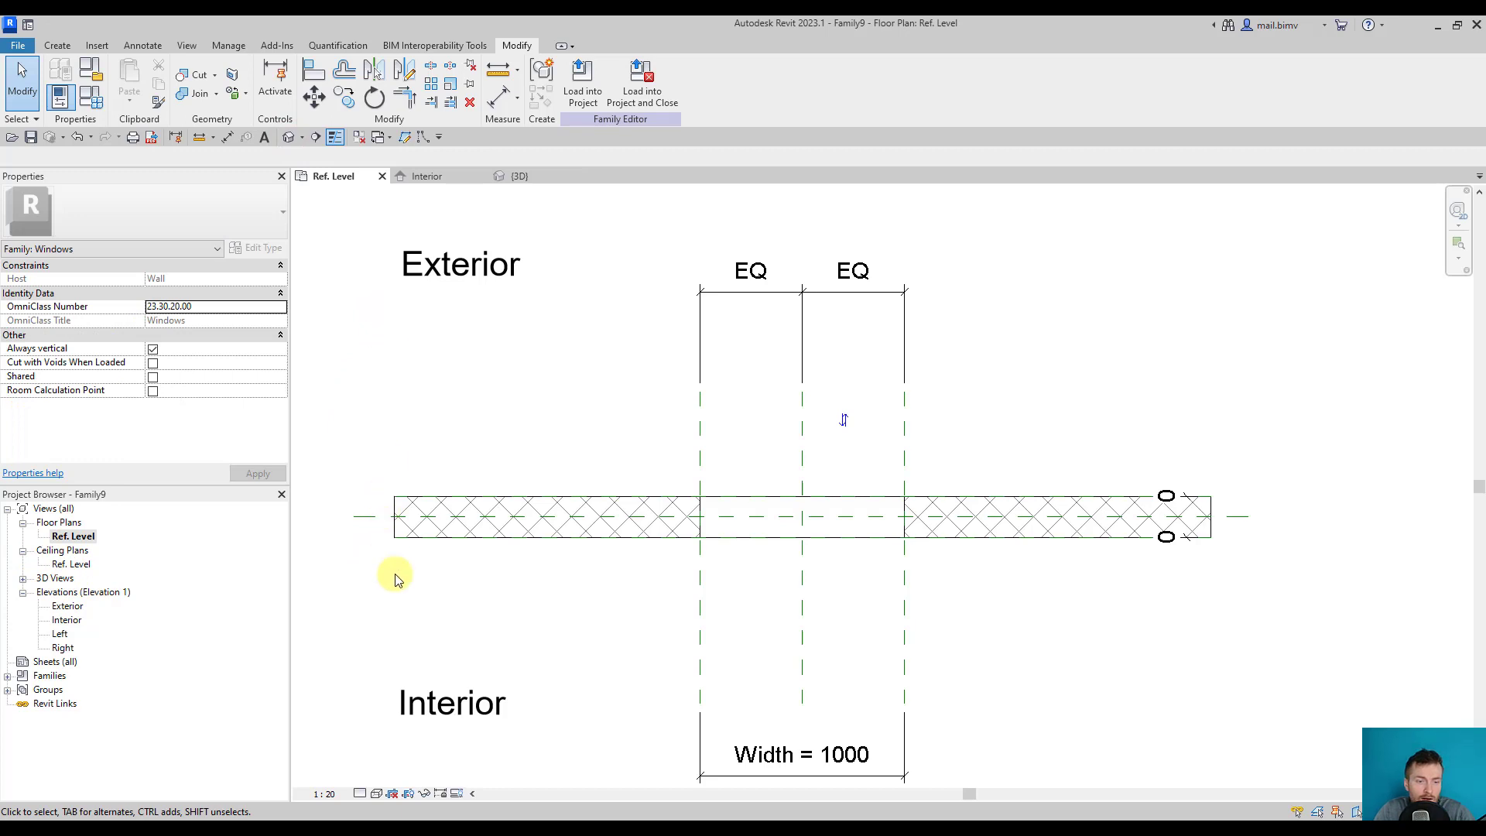
# Select the Interior and Exterior text notes, check the Exterior elevation, then return to Ref. Level
pyautogui.click(511, 696)
pyautogui.click(413, 276)
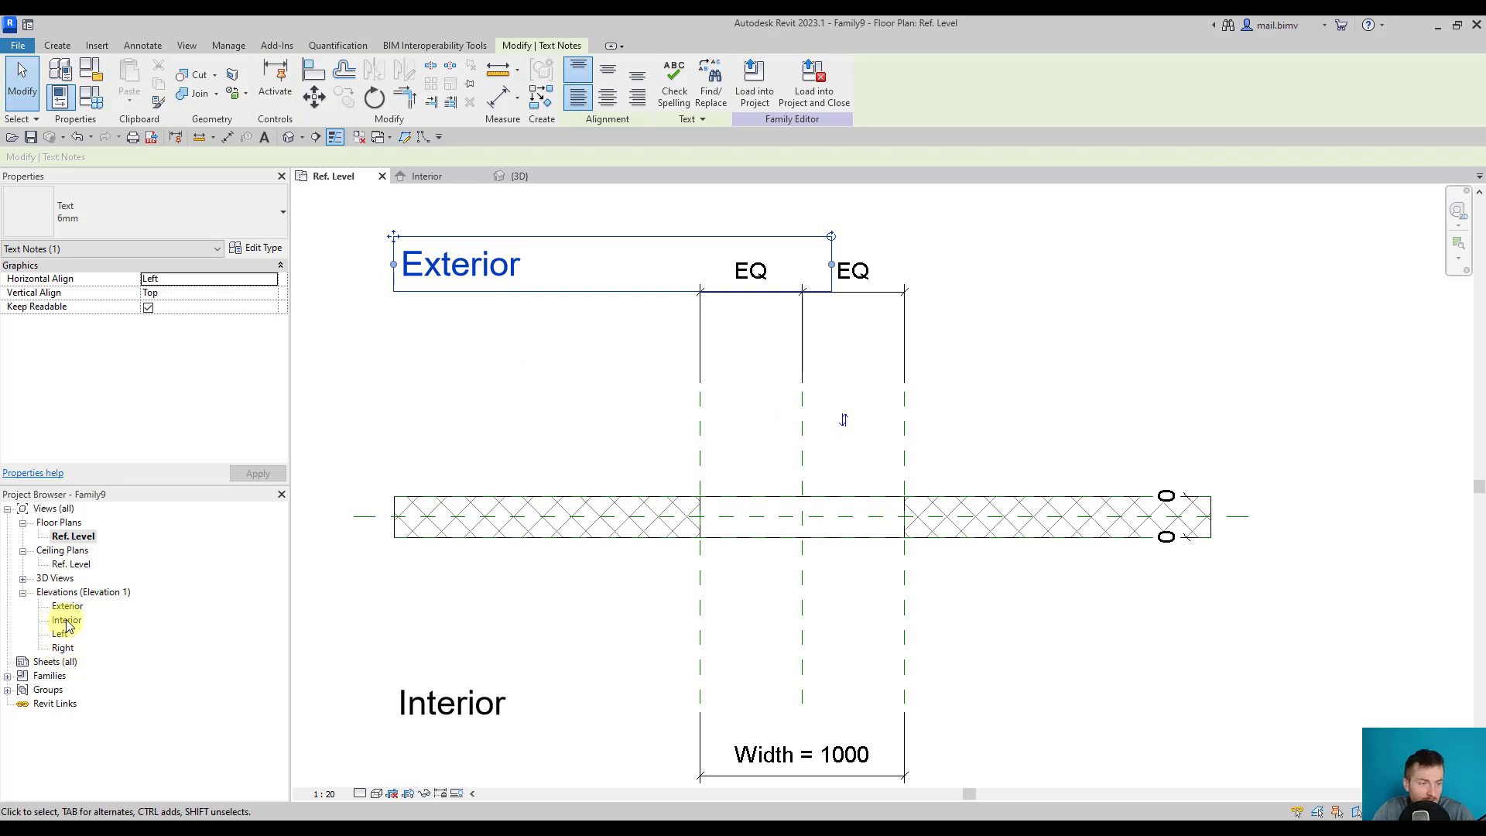
pyautogui.doubleClick(66, 620)
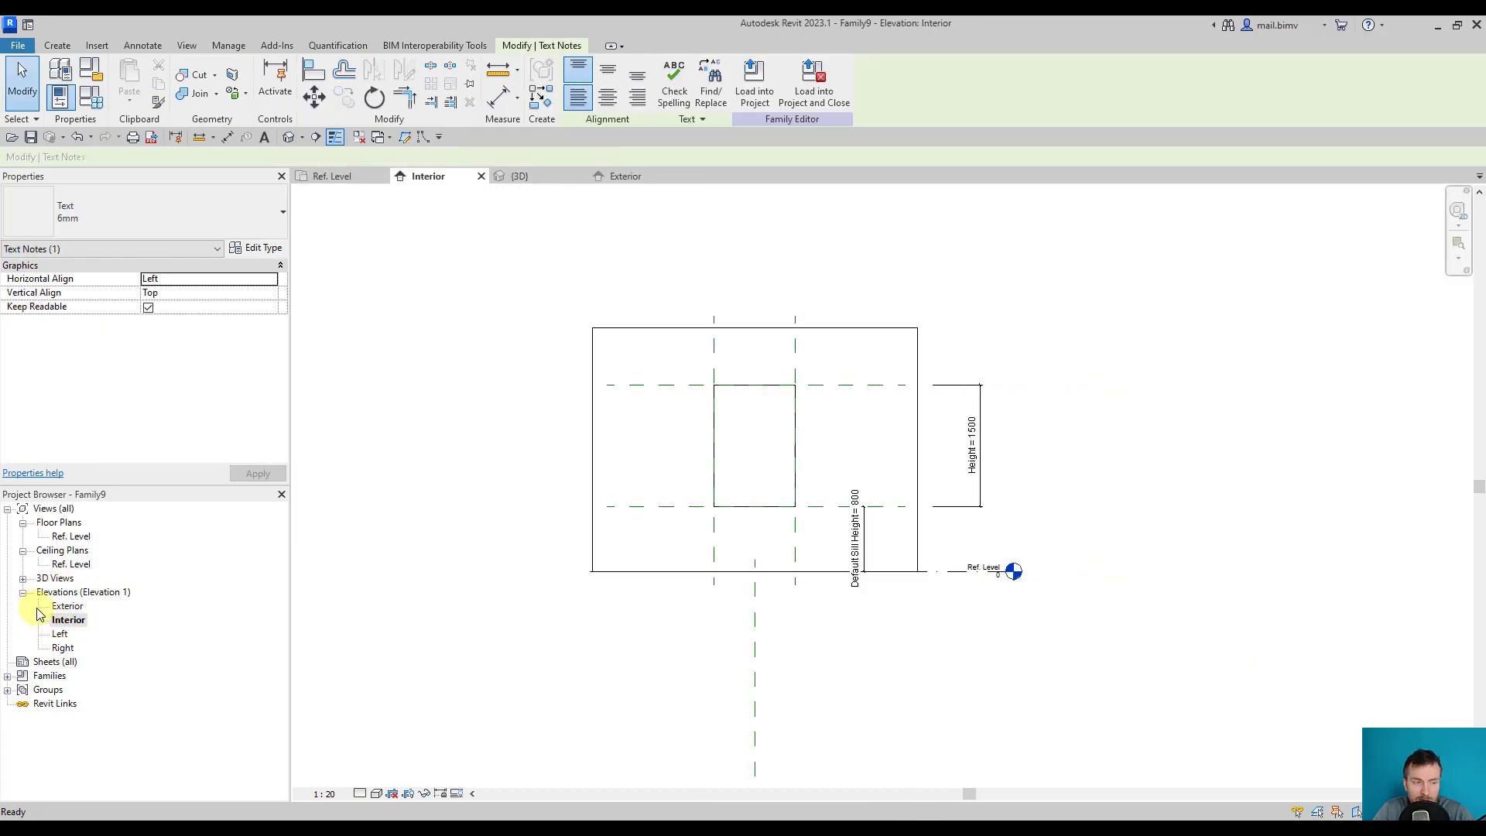
pyautogui.doubleClick(73, 536)
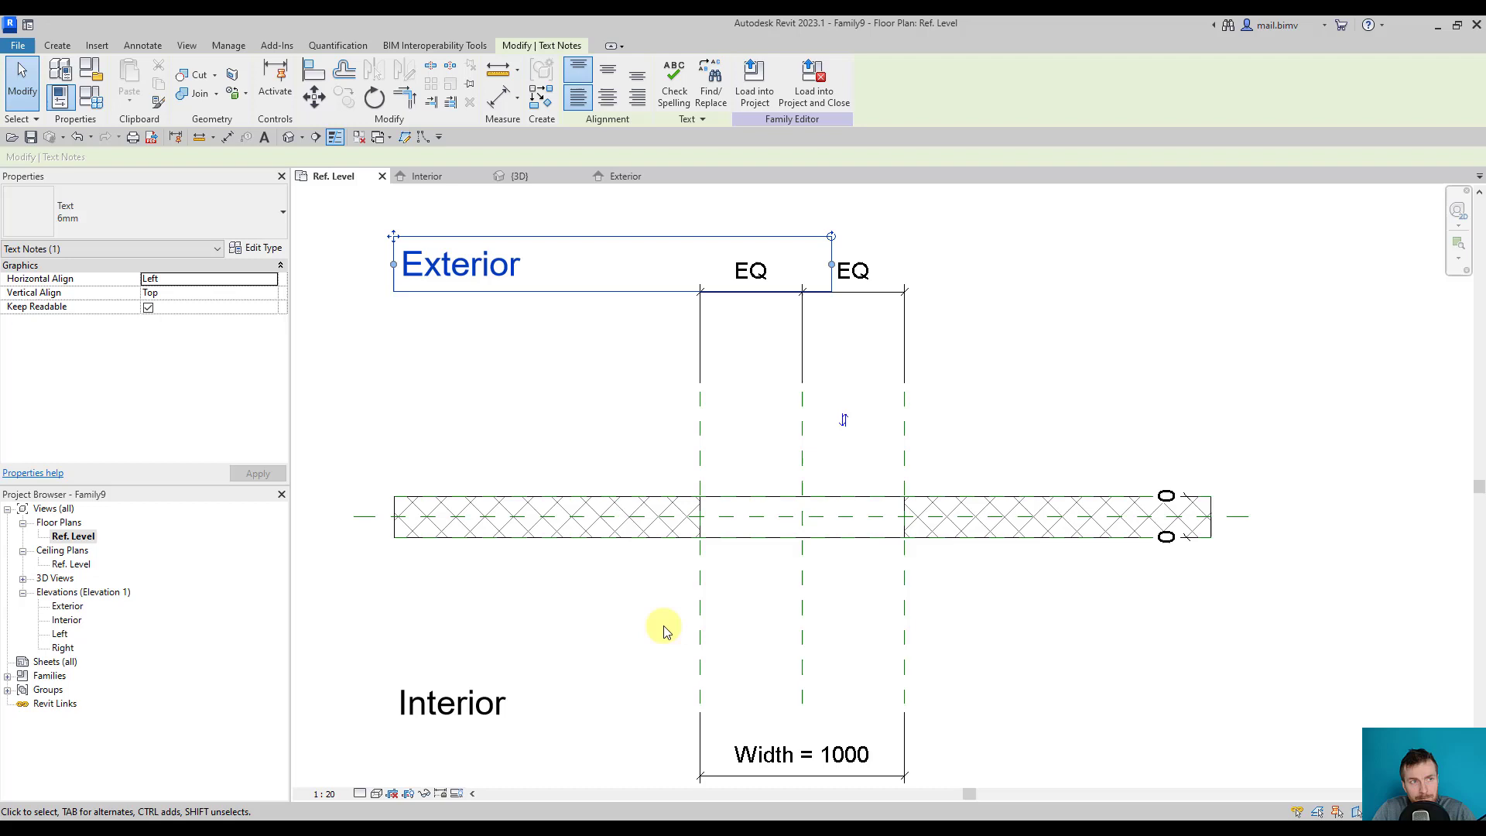
# Draw a horizontal reference plane along the wall across the window opening
pyautogui.click(56, 46)
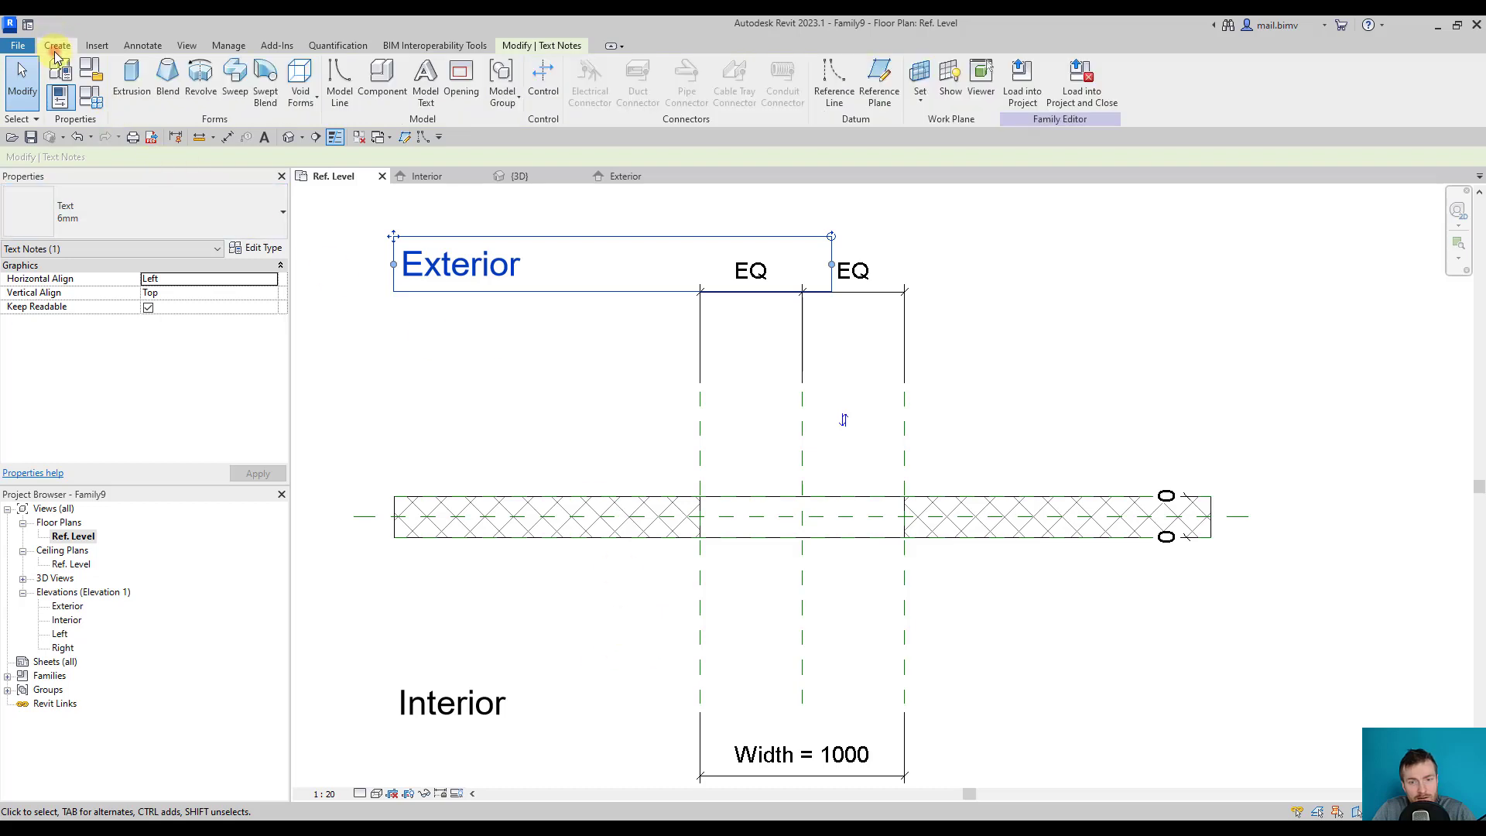
pyautogui.click(880, 93)
pyautogui.scroll(2, 604, 551)
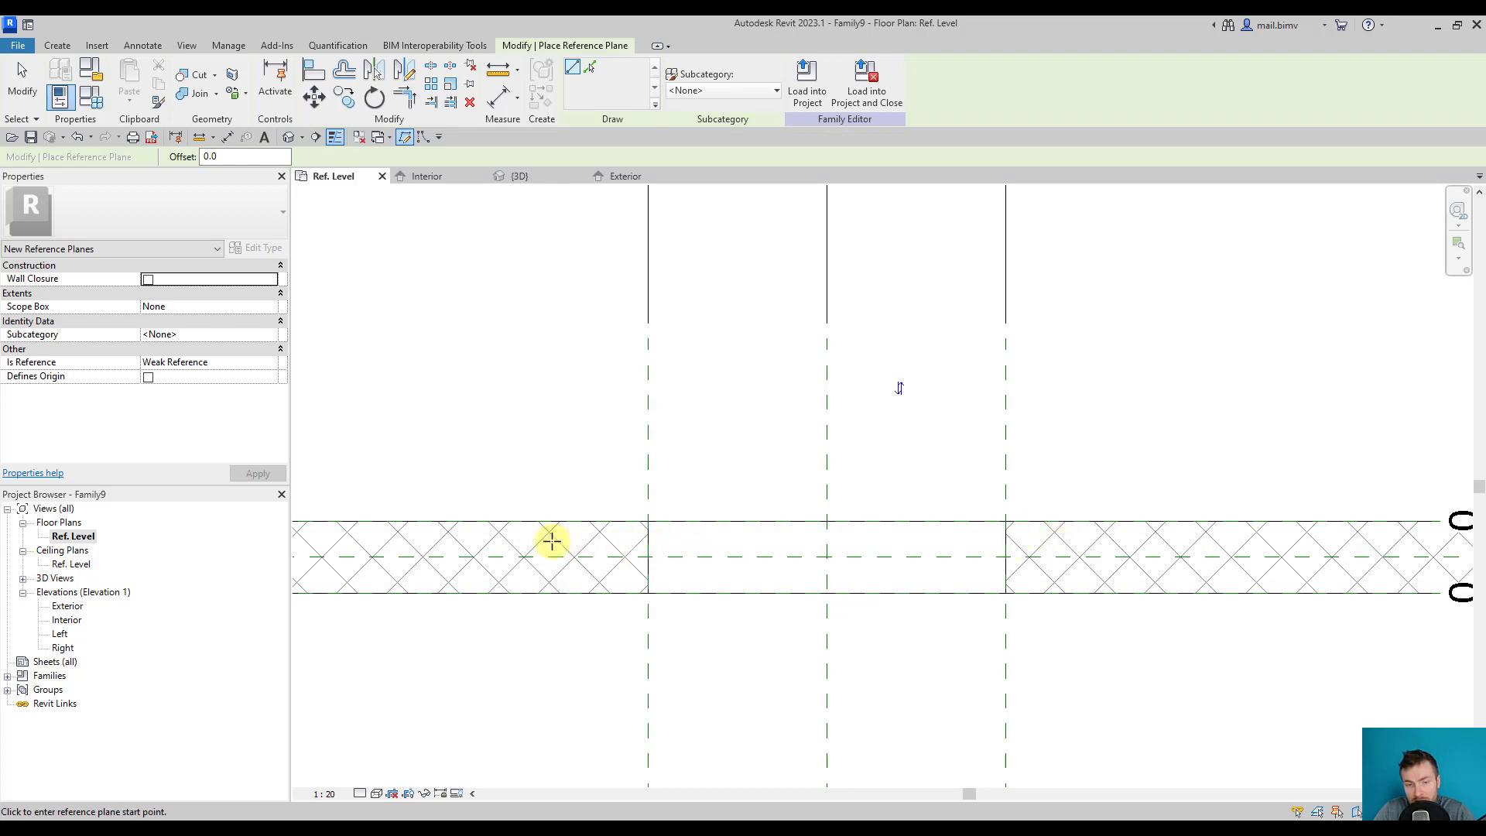
pyautogui.click(577, 540)
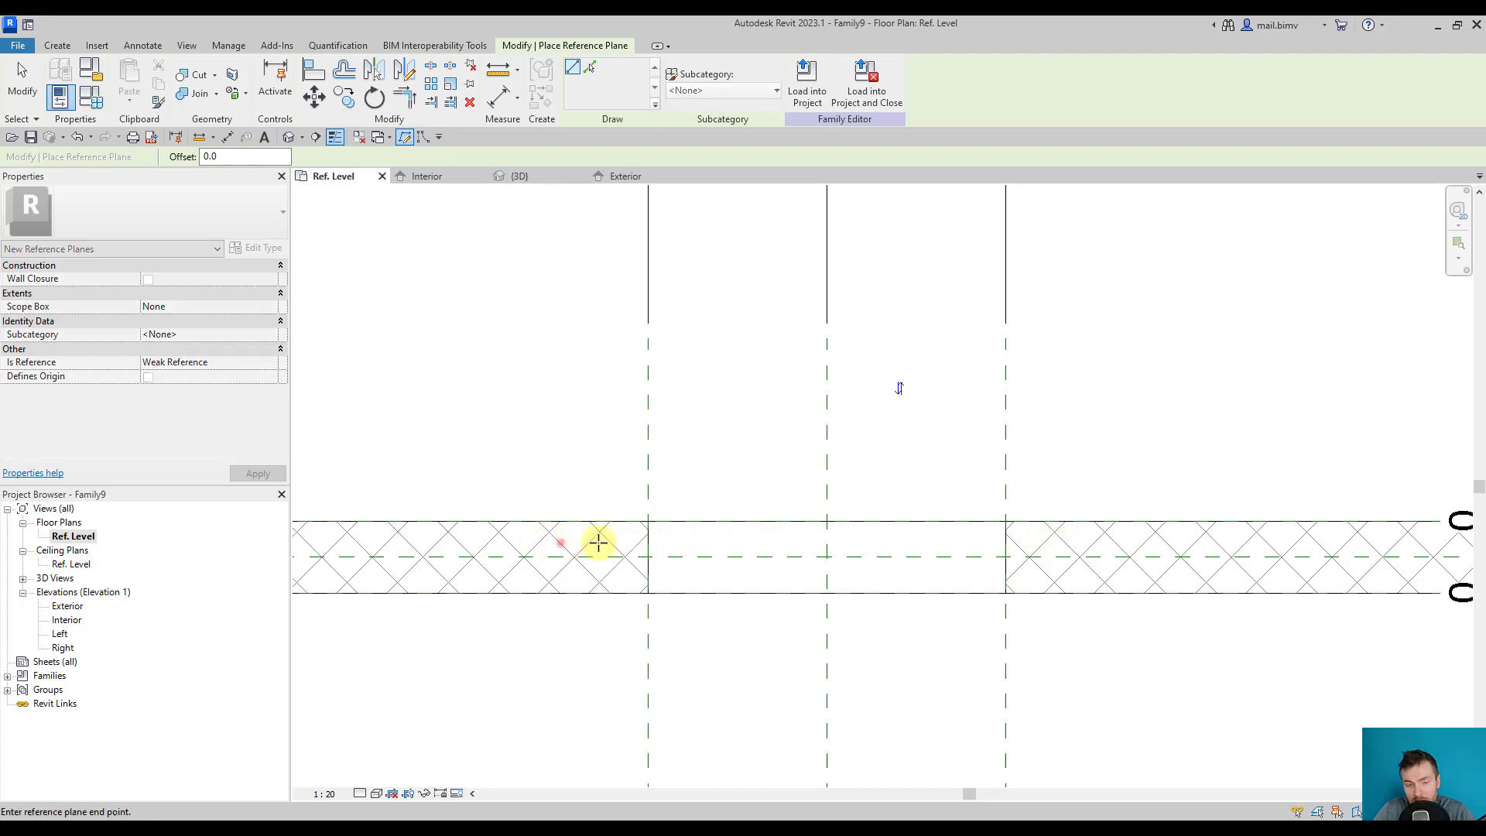
pyautogui.click(1139, 545)
pyautogui.press('Escape')
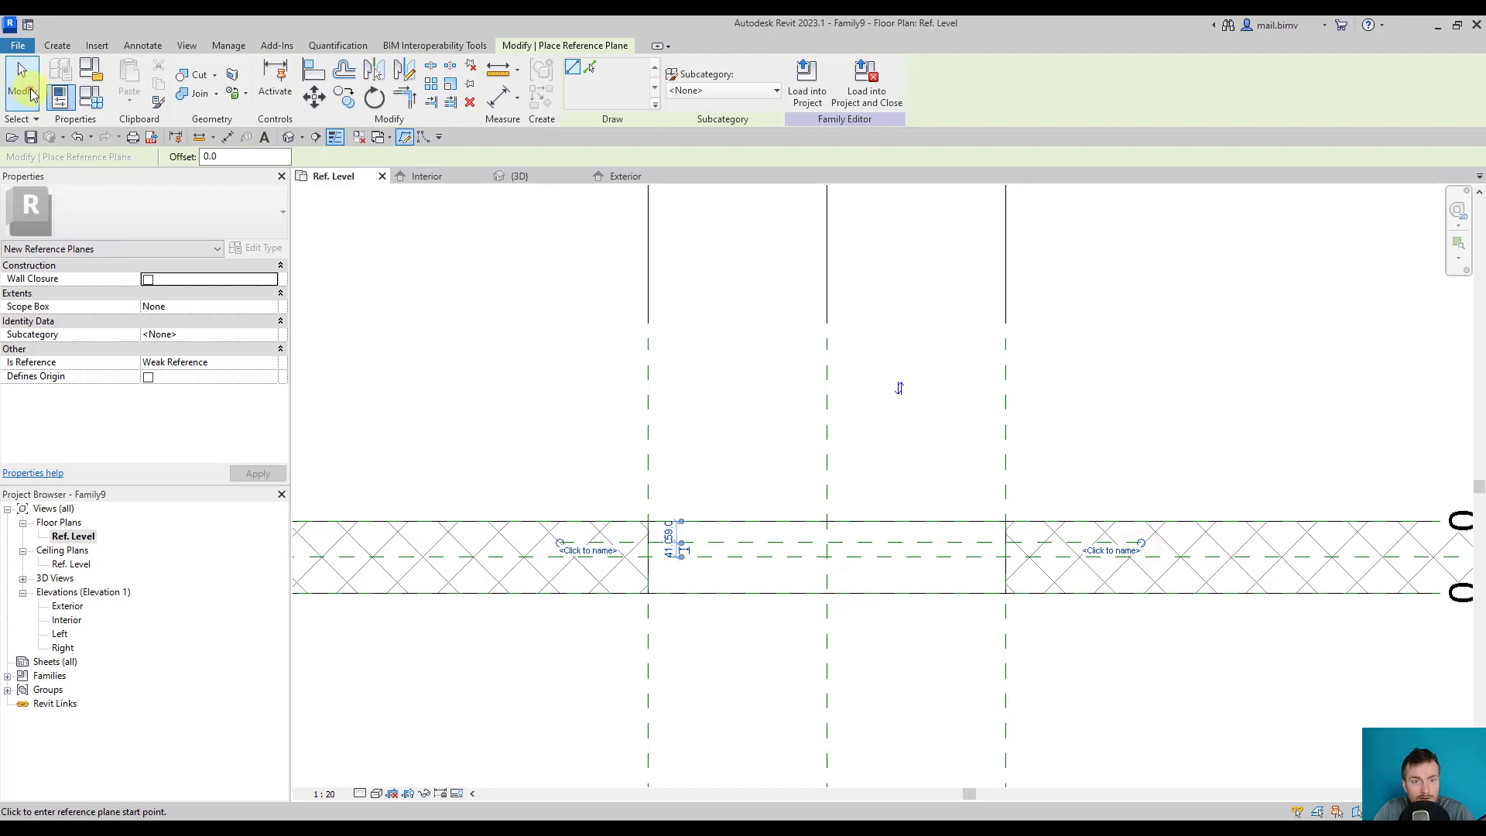
# Select the new reference plane and start editing its name label
pyautogui.click(23, 82)
pyautogui.click(736, 543)
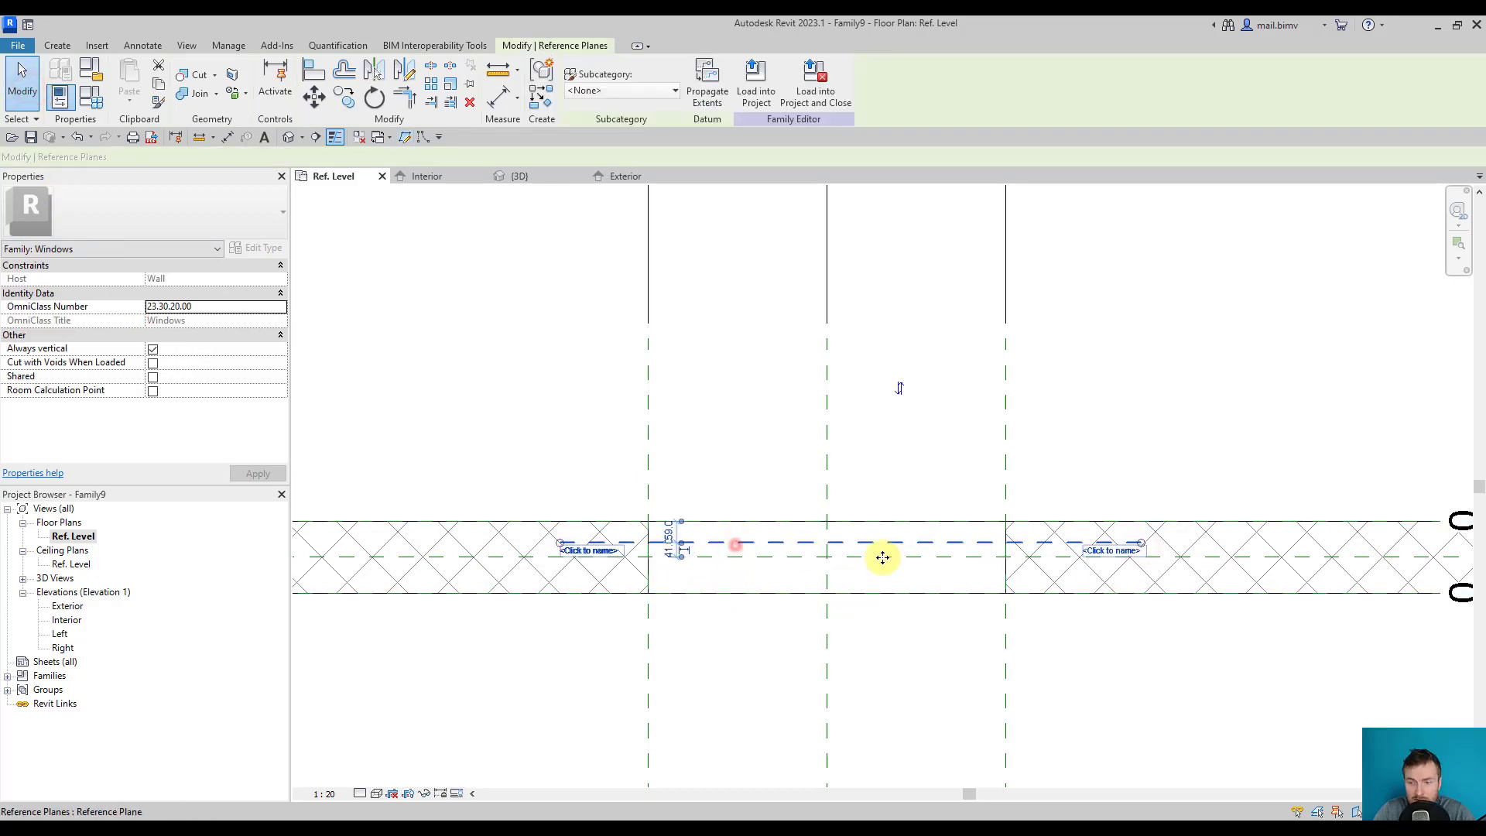
pyautogui.click(1110, 553)
pyautogui.write('Win')
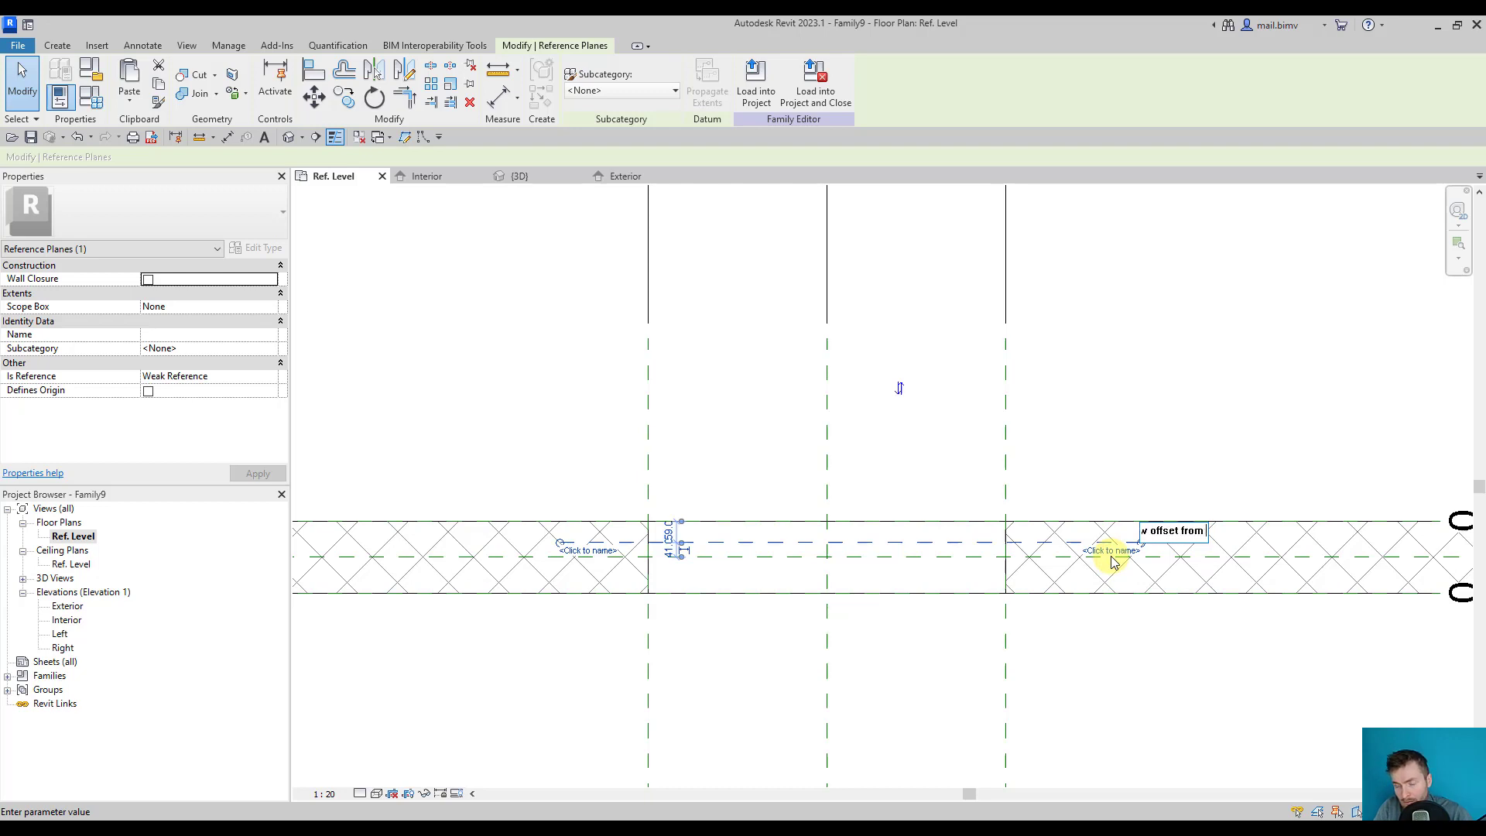
pyautogui.write('ce')
# Commit the reference plane name 'Window offset from wall face' and recentre the wall
pyautogui.press('Return')
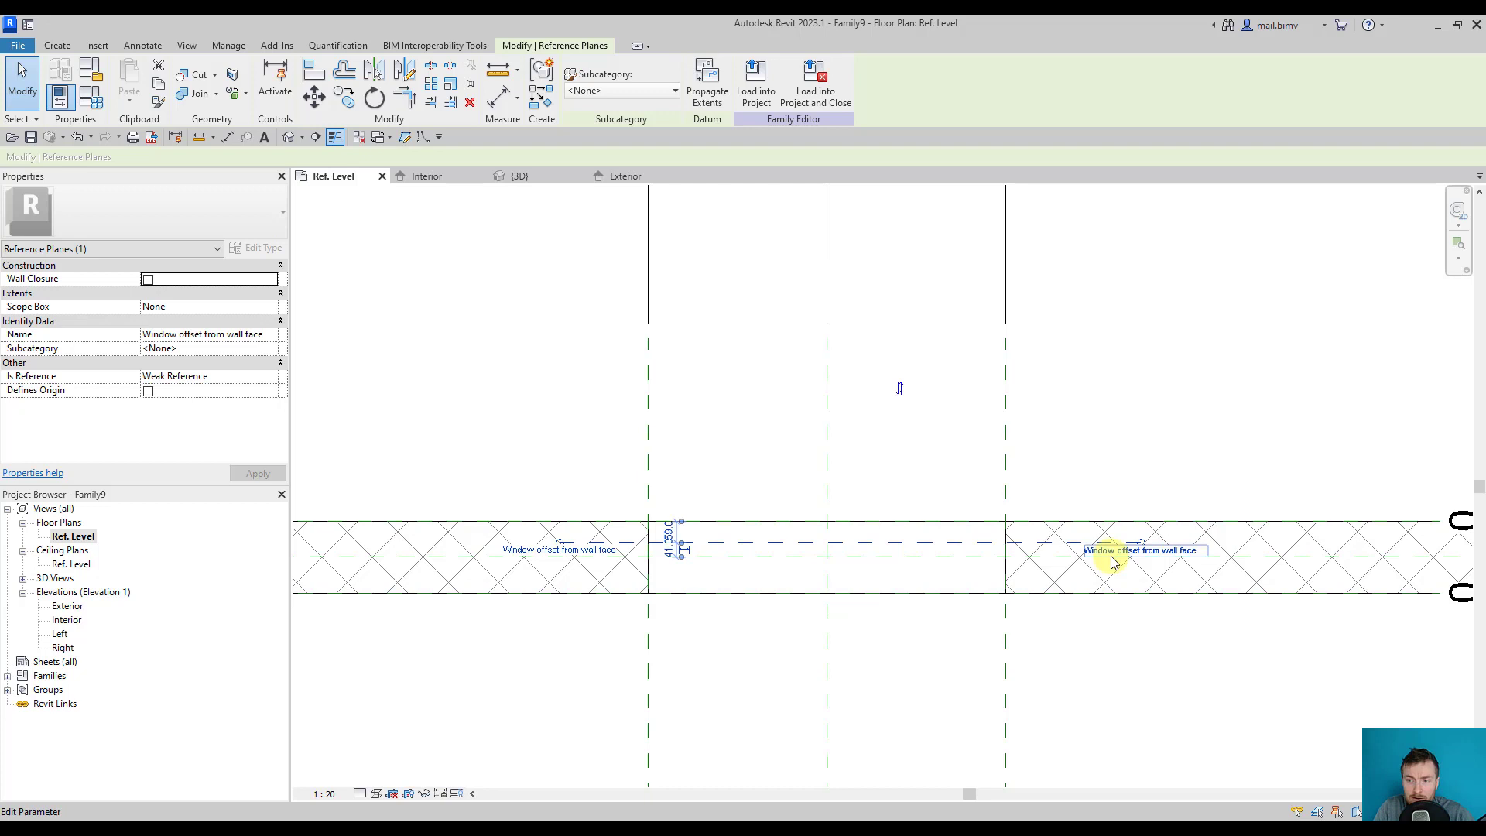
pyautogui.click(886, 539)
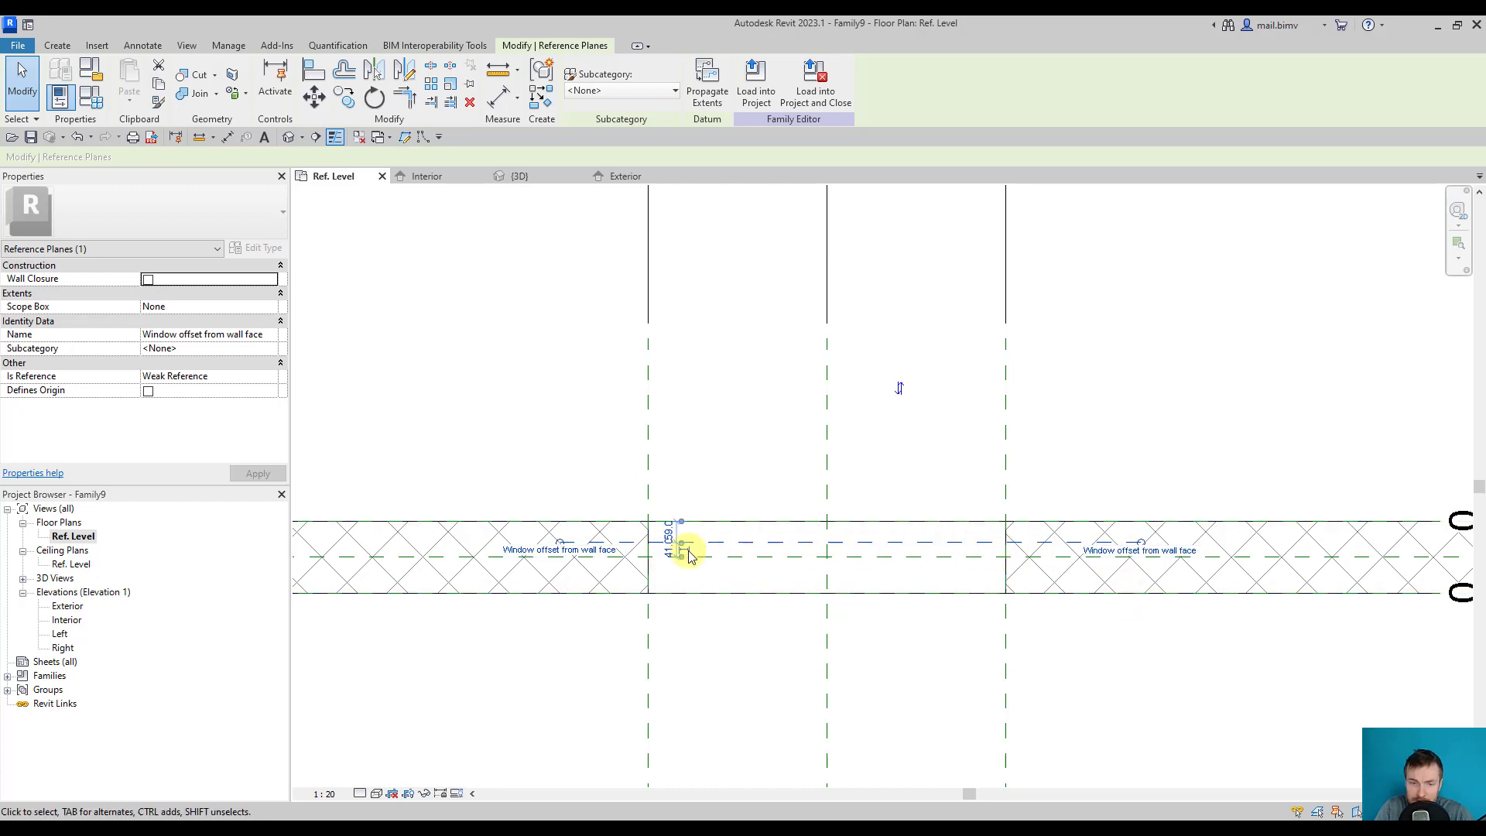
pyautogui.moveTo(633, 618); pyautogui.dragTo(690, 606, button='middle')
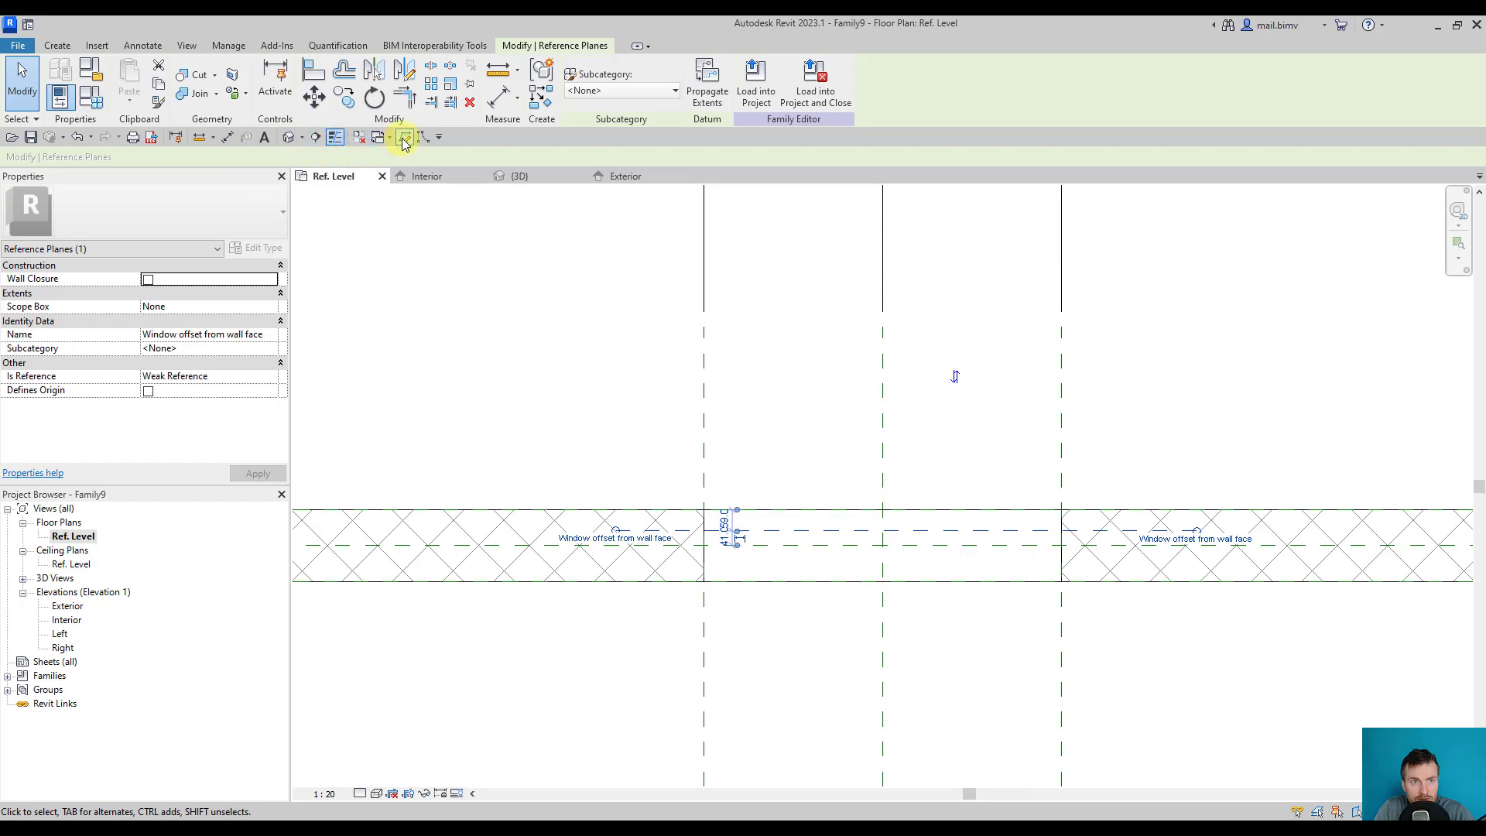
# Try the Aligned Dimension tool, then select the existing 59 mm dimension
pyautogui.click(231, 140)
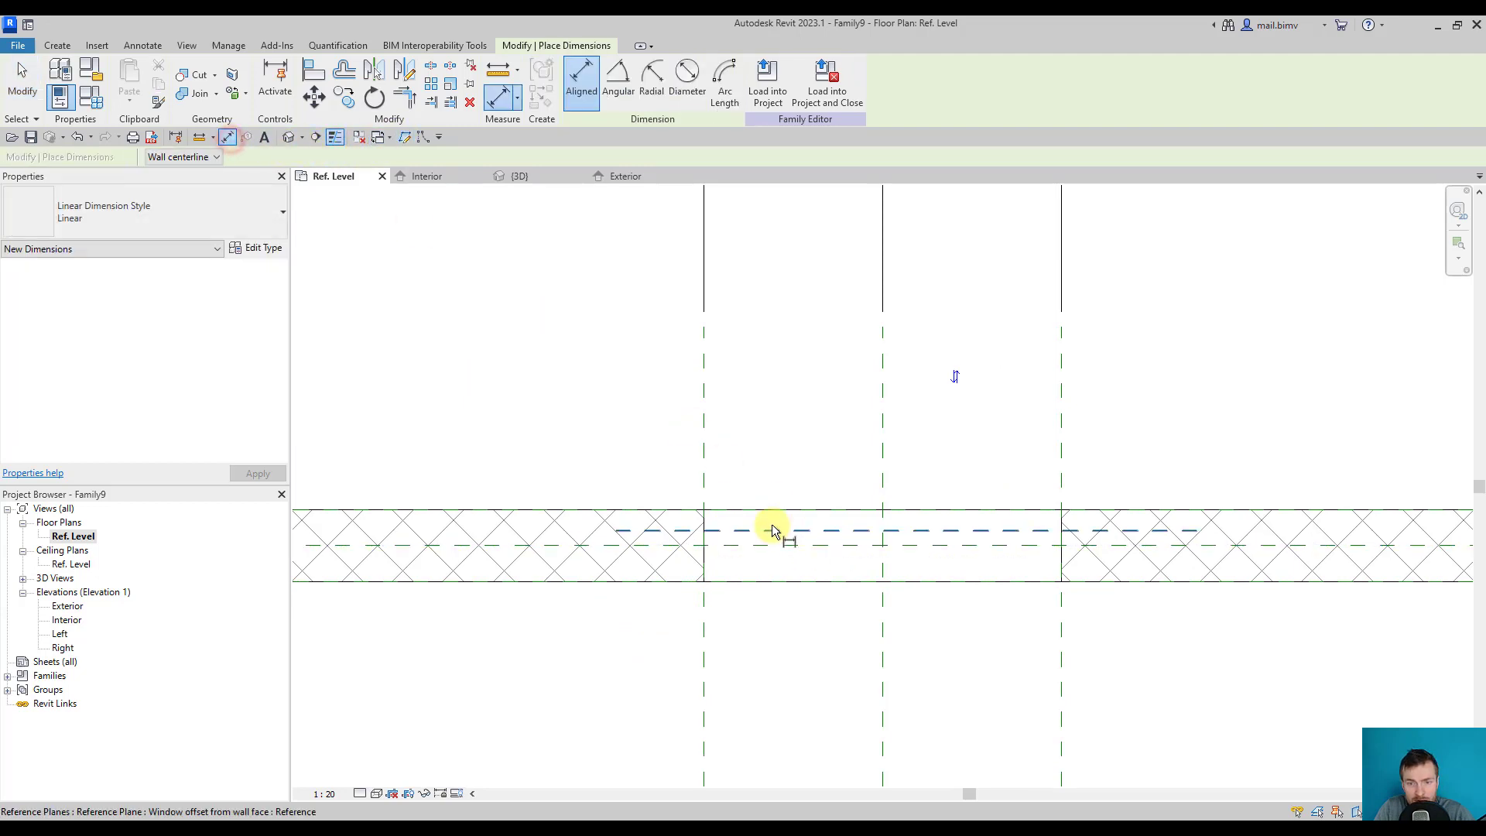
pyautogui.scroll(2, 767, 529)
pyautogui.scroll(1, 743, 517)
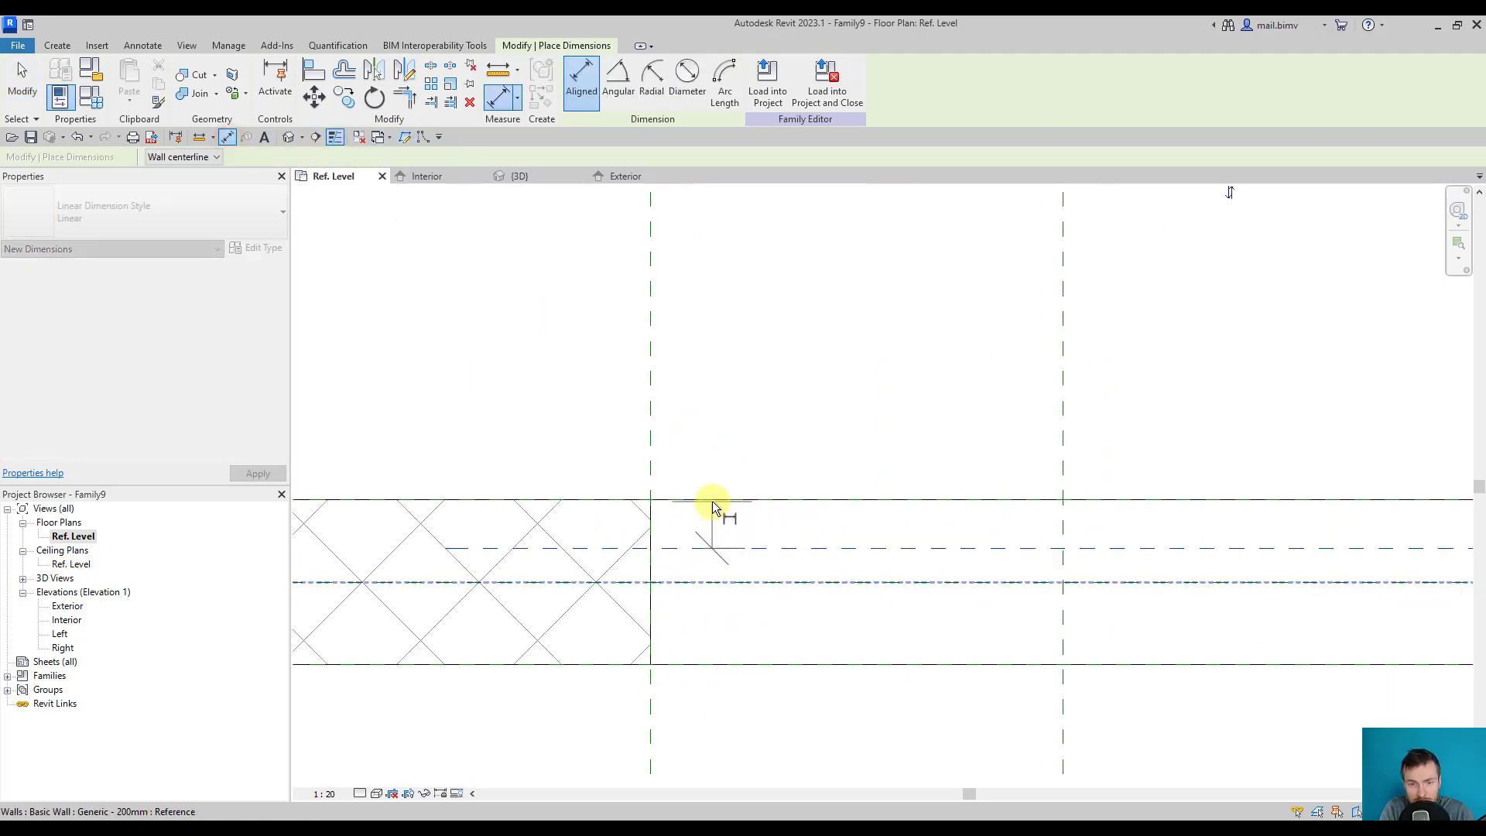
pyautogui.scroll(-4, 711, 501)
pyautogui.scroll(1, 883, 552)
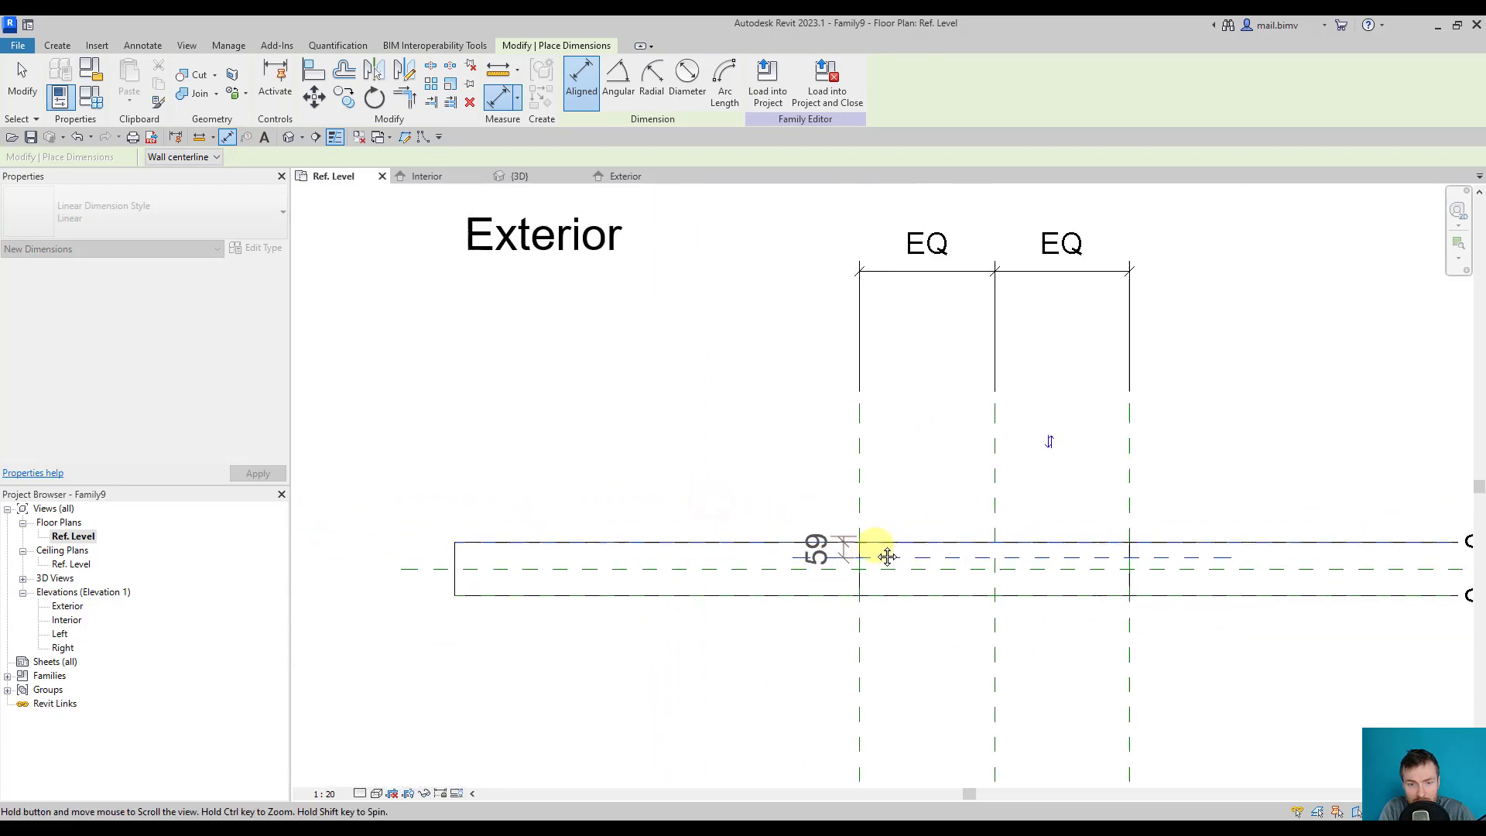
pyautogui.press('Escape')
pyautogui.click(536, 560)
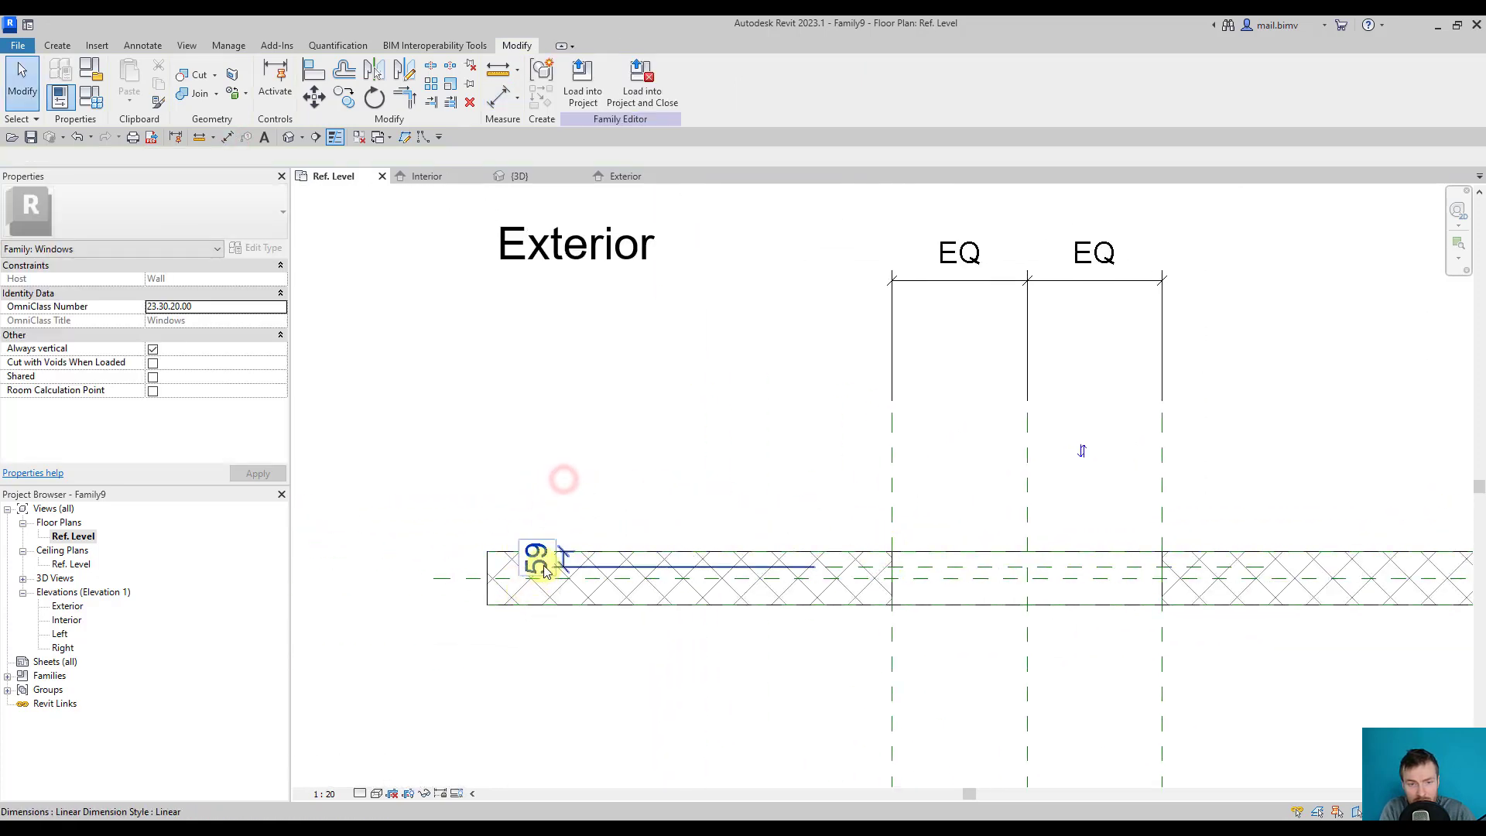
# Label the 59 dimension with new instance parameter 'Offset from wall face', correcting its spacing
pyautogui.click(730, 84)
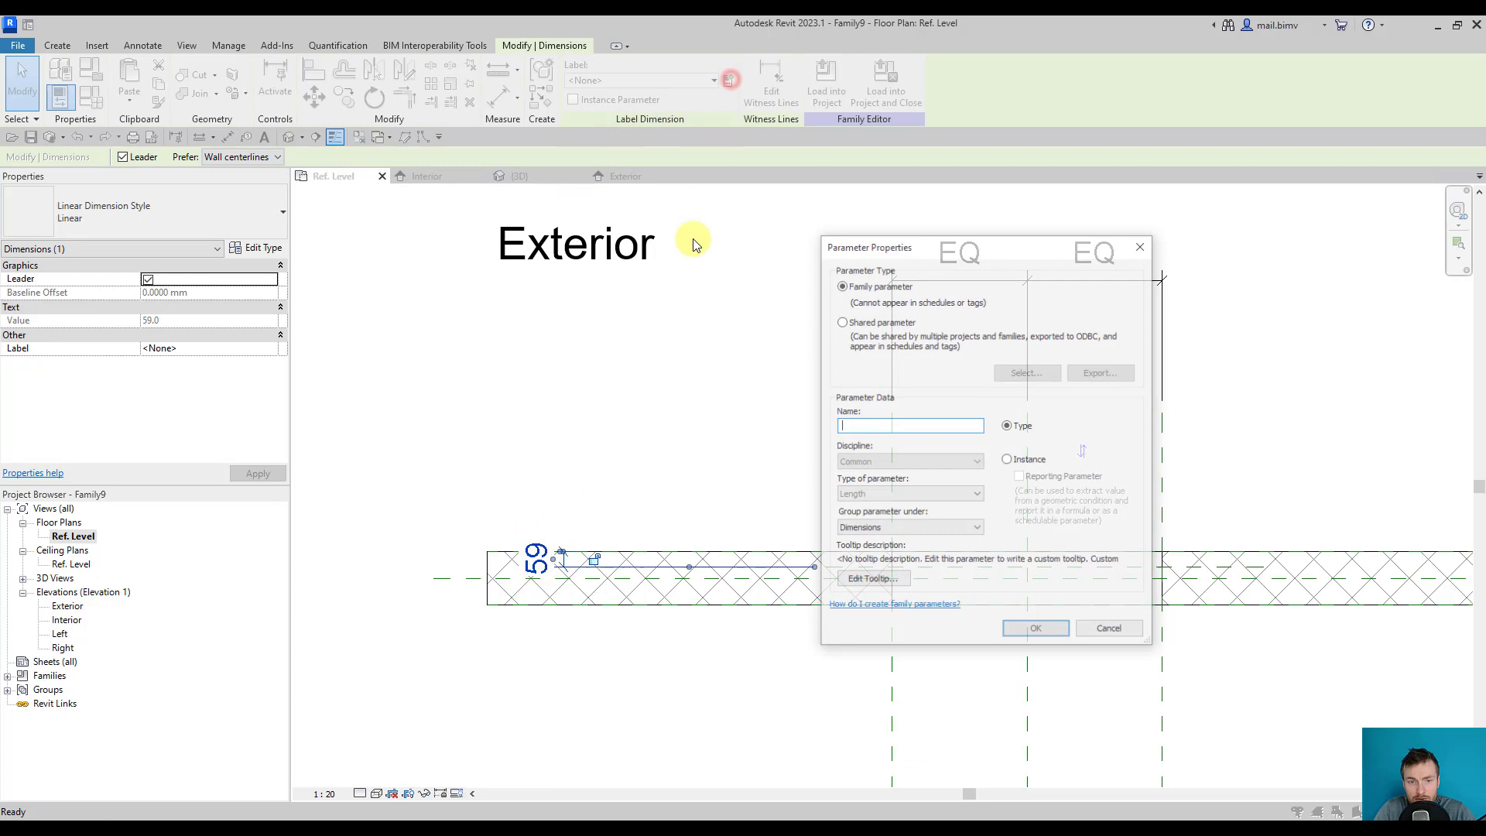
pyautogui.click(1007, 461)
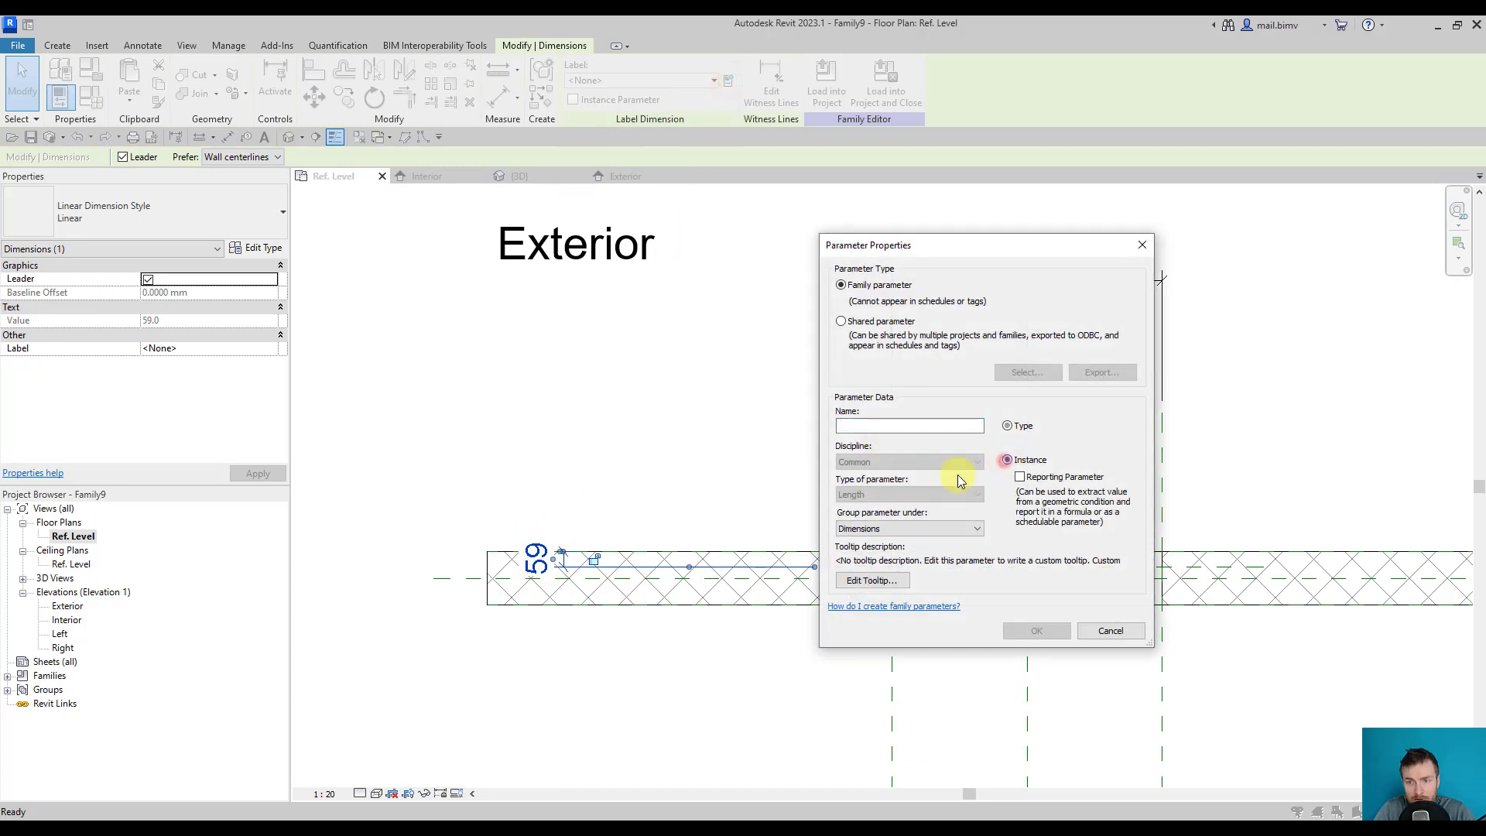
pyautogui.click(917, 425)
pyautogui.write('Offset from wall face')
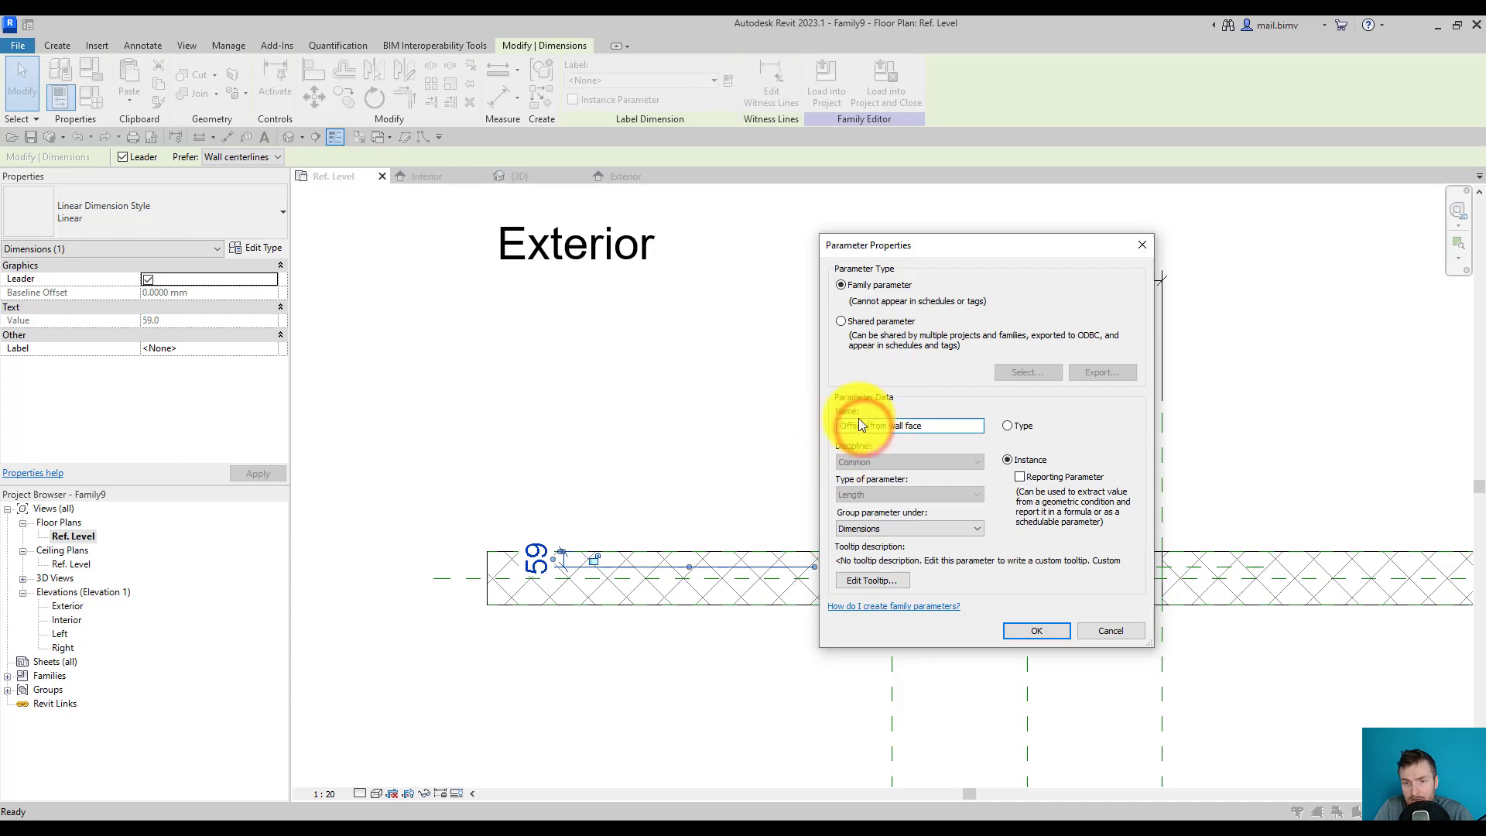
pyautogui.click(865, 428)
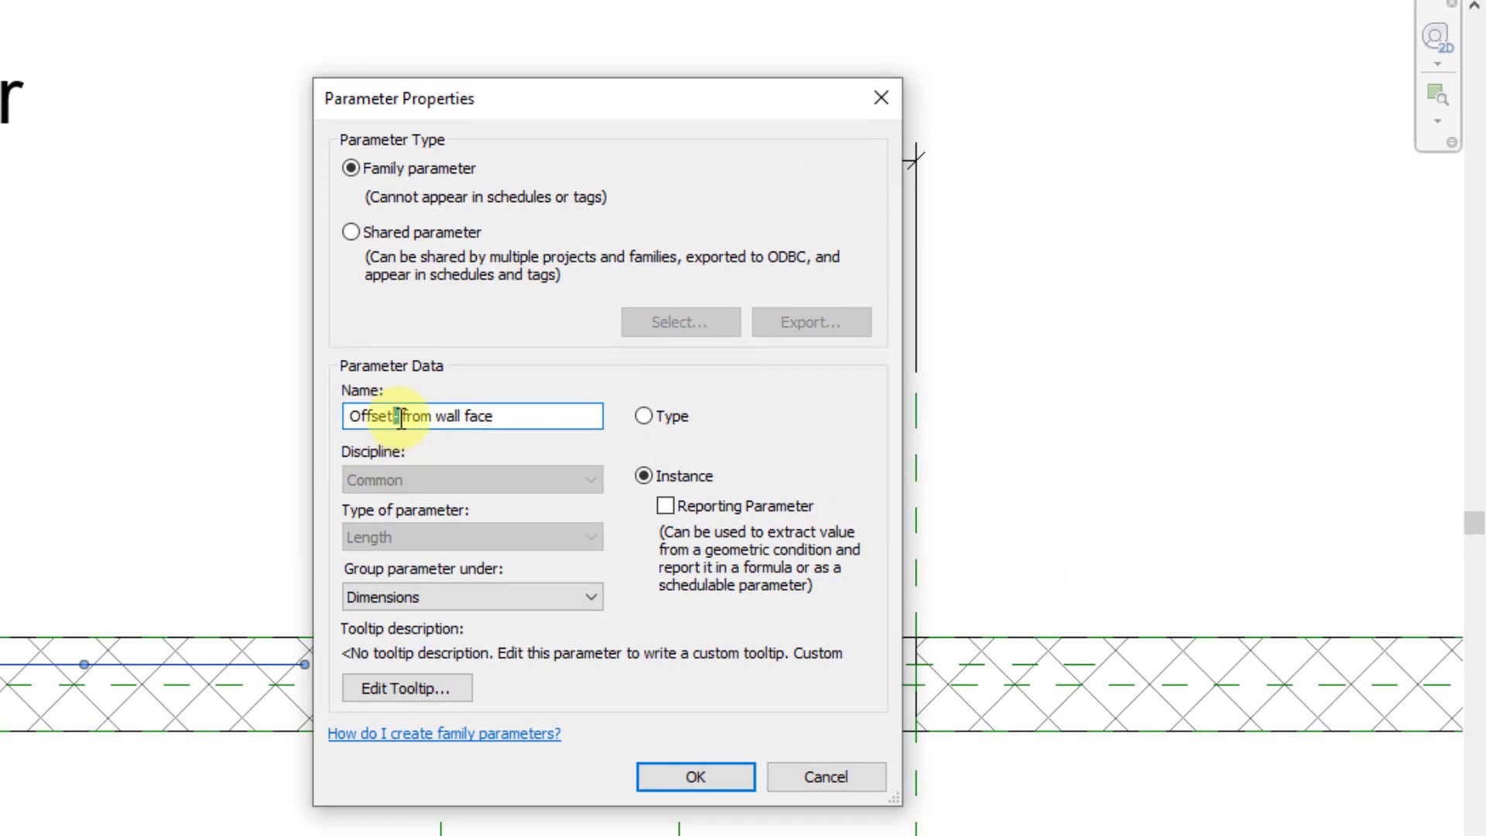
pyautogui.click(401, 417)
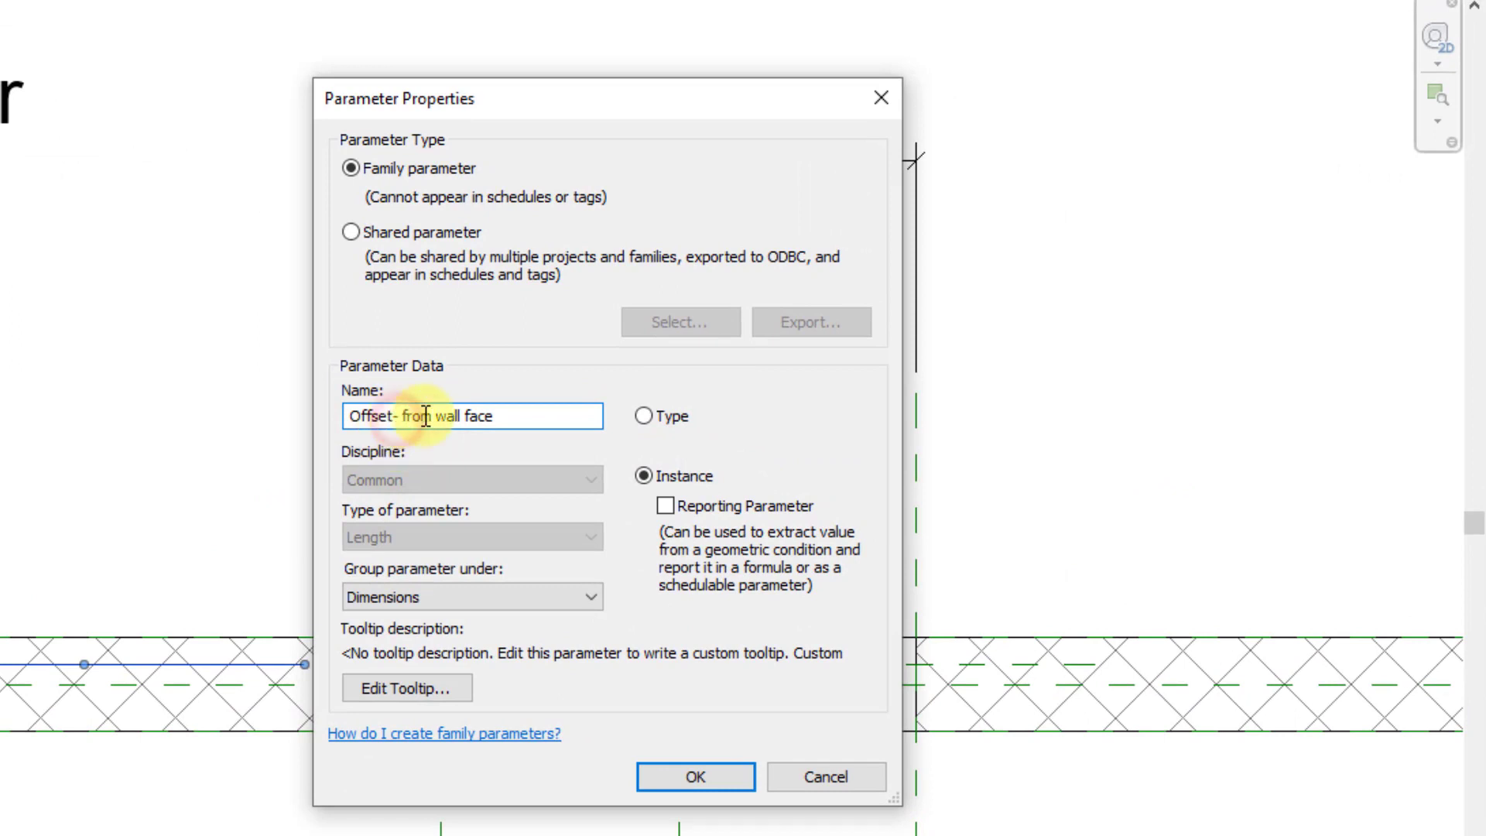
pyautogui.press('BackSpace')
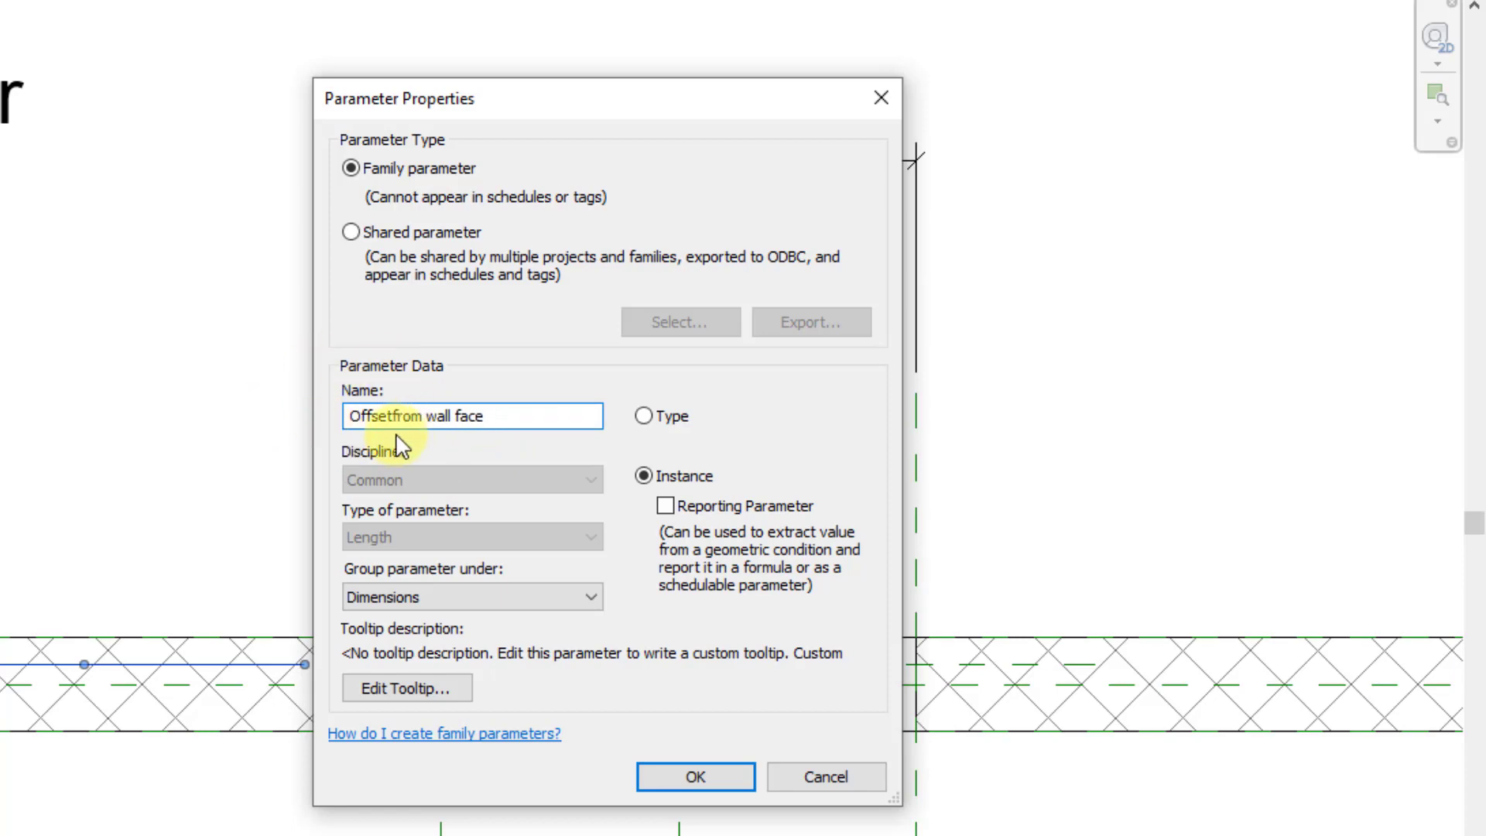
pyautogui.click(401, 418)
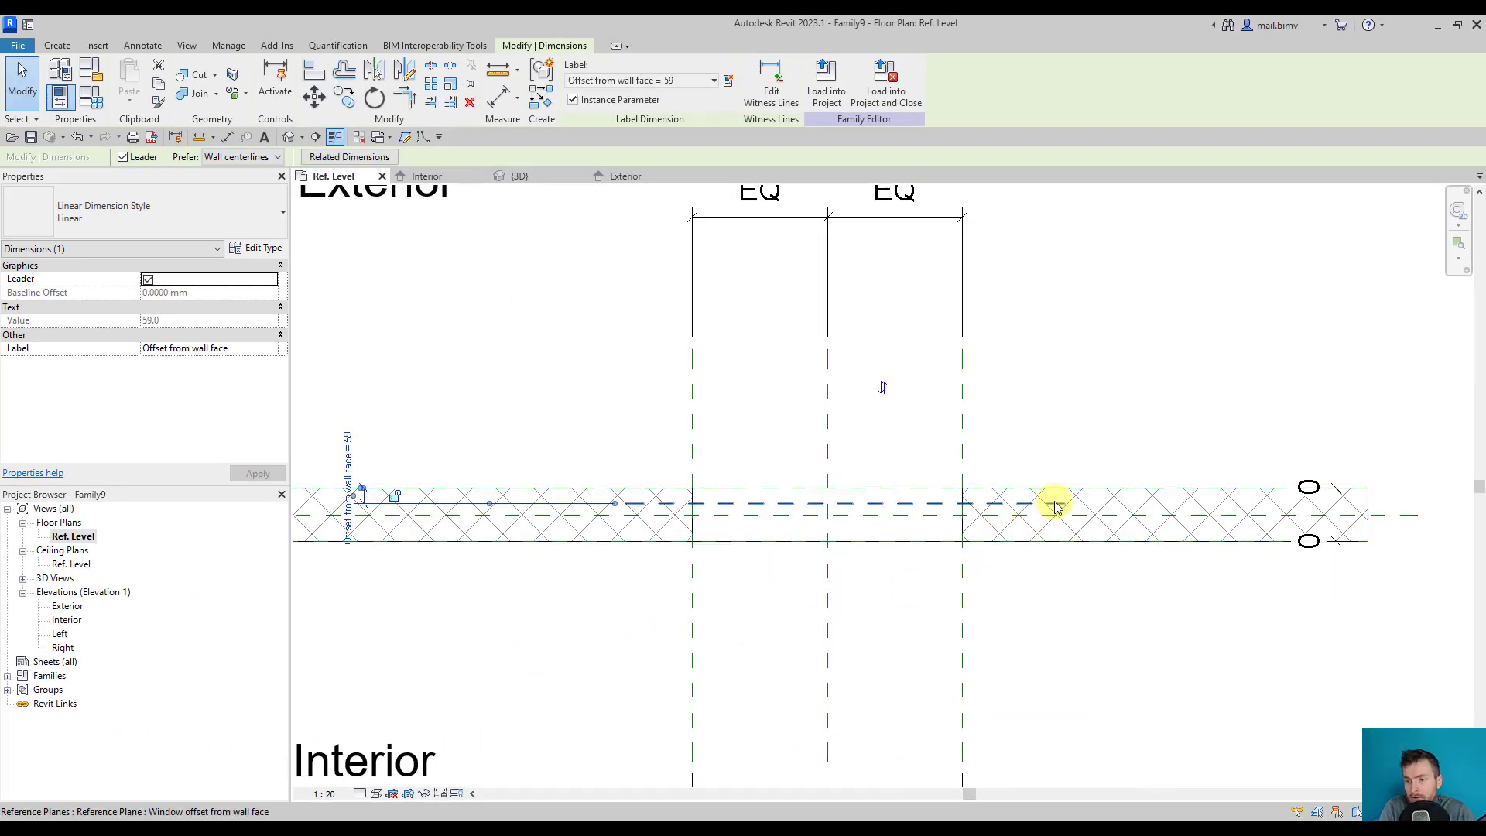
pyautogui.scroll(3, 1035, 522)
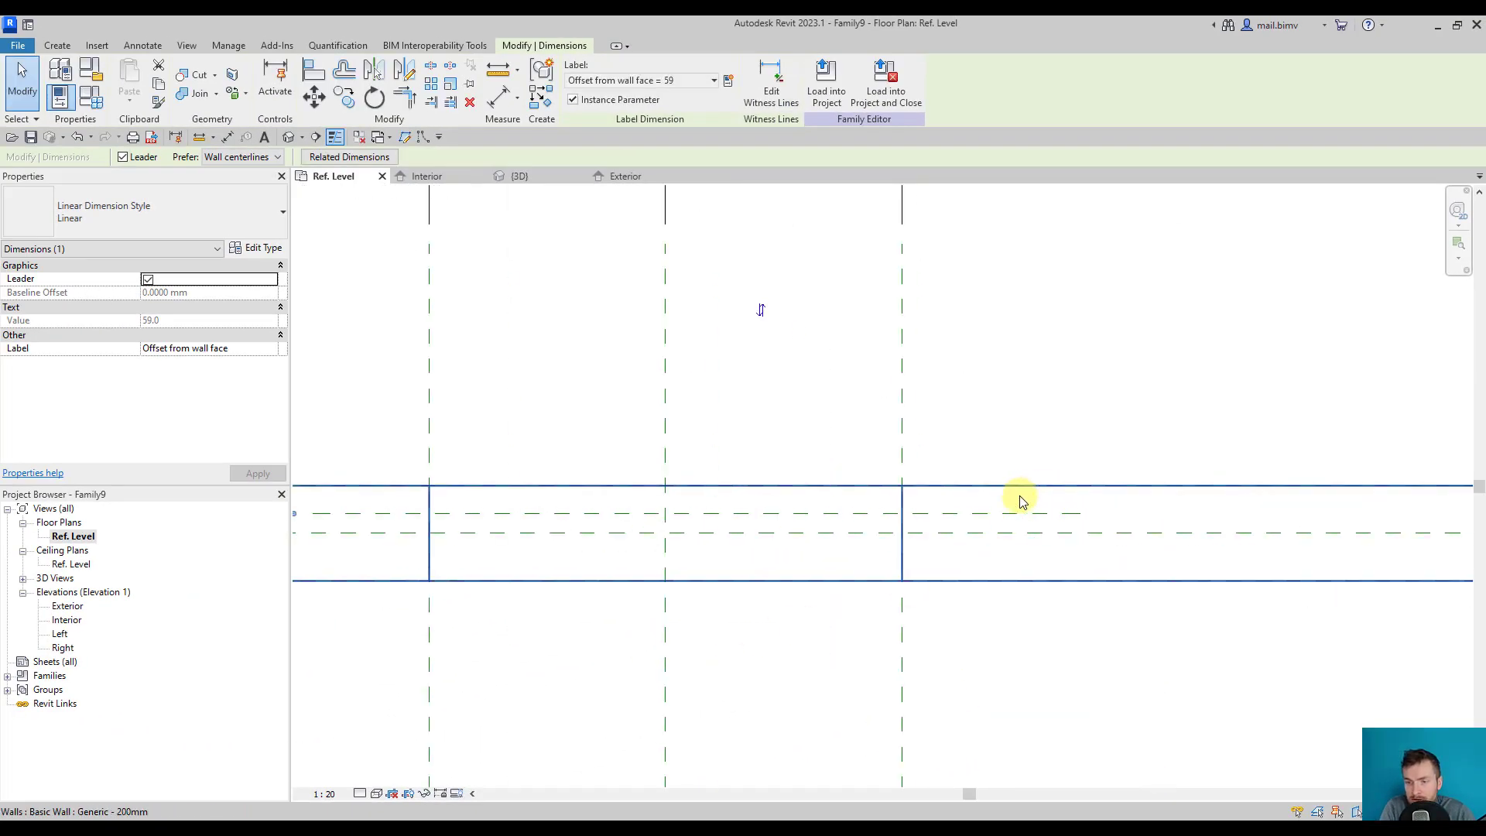
pyautogui.click(981, 488)
pyautogui.scroll(-3, 982, 489)
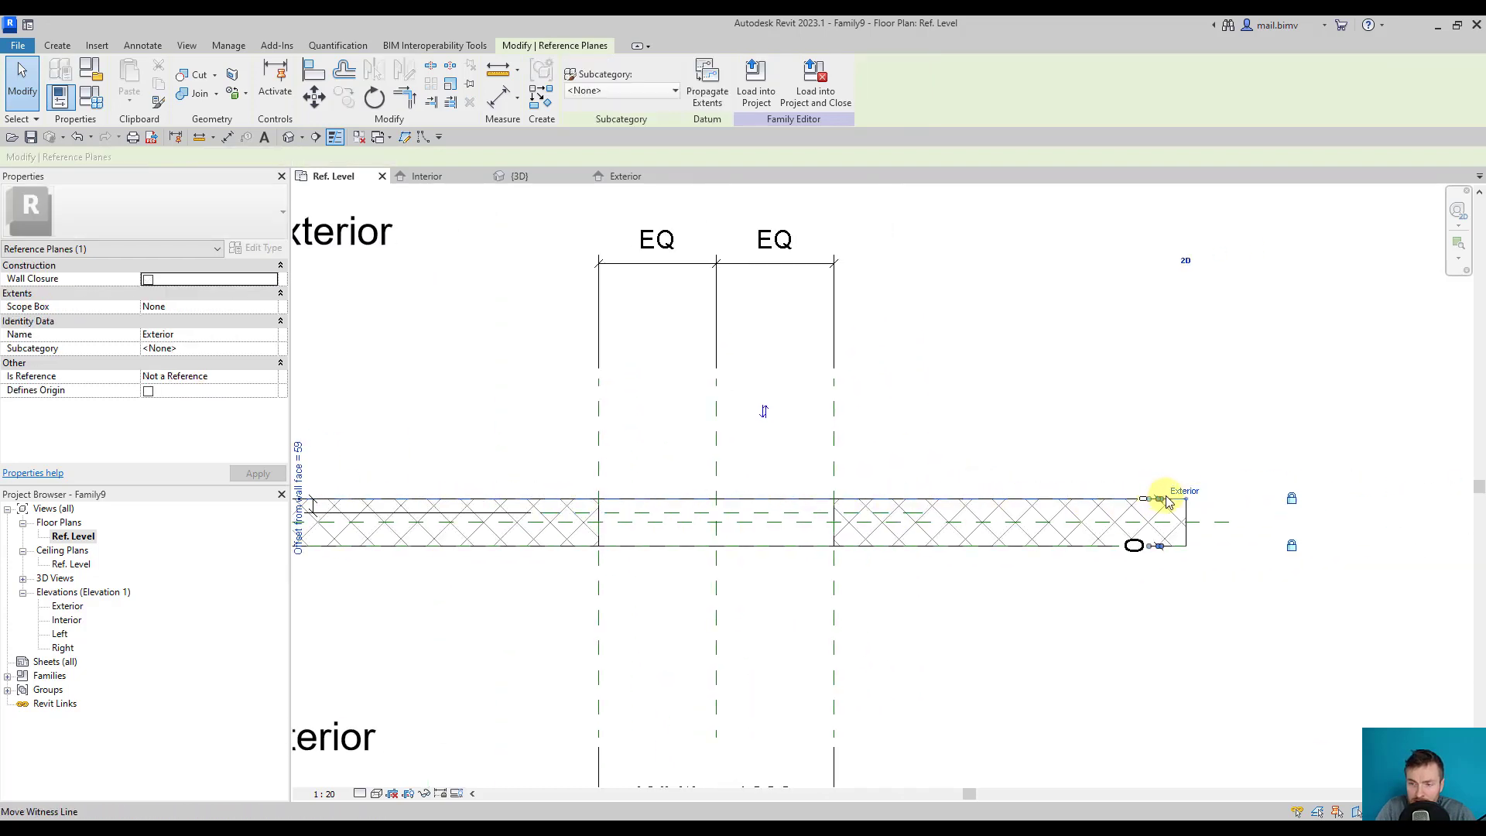
pyautogui.scroll(3, 1161, 502)
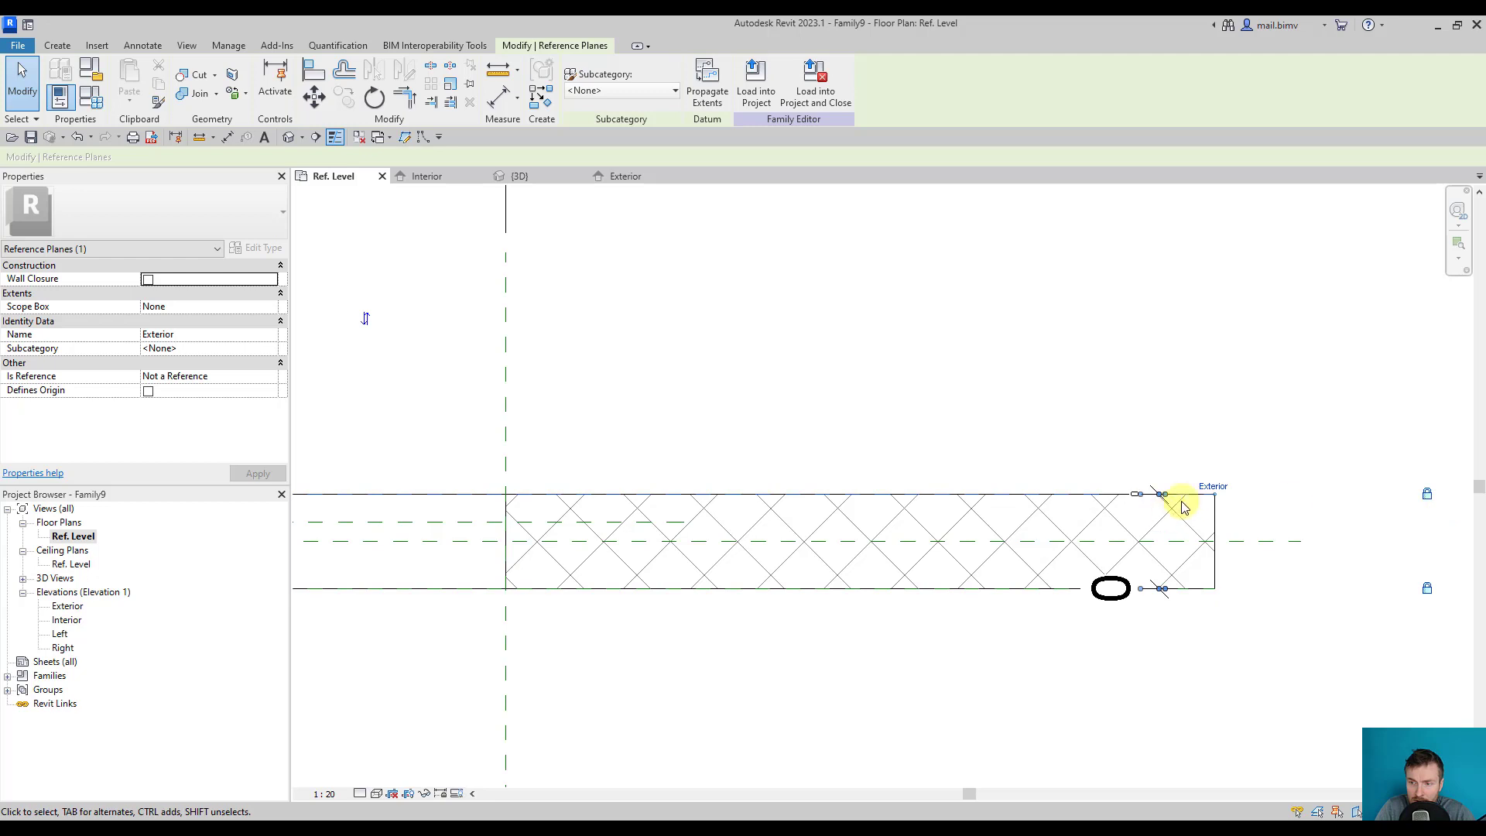
pyautogui.scroll(-2, 1174, 568)
pyautogui.moveTo(1173, 569)
pyautogui.mouseDown(button='middle')
pyautogui.moveTo(826, 577)
pyautogui.moveTo(1003, 580)
pyautogui.mouseUp(button='middle')
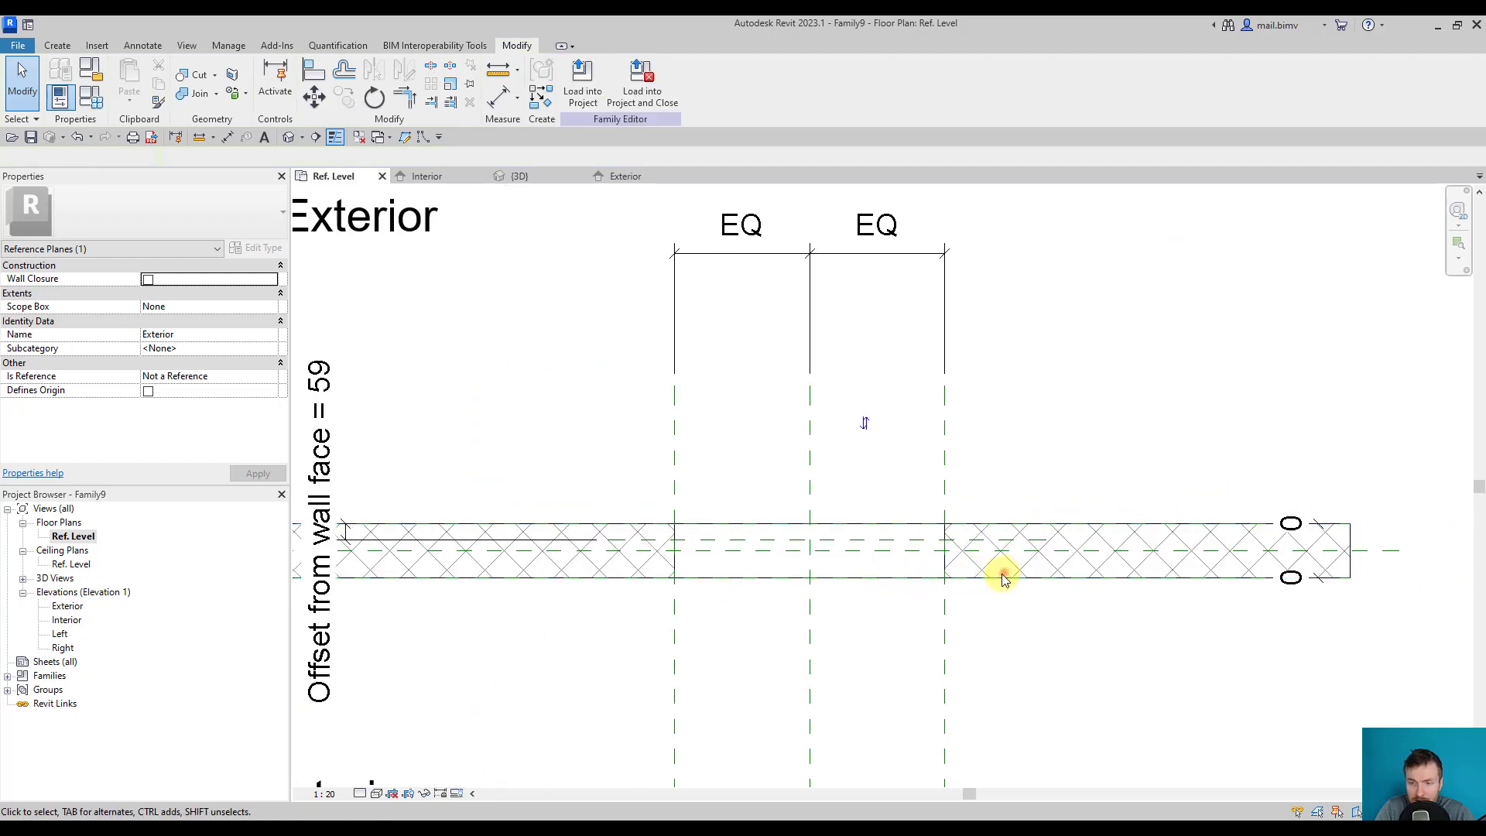
# Switch the host wall to Generic - 300mm, after briefly trying 200mm, so the offset reads 109
pyautogui.click(1002, 577)
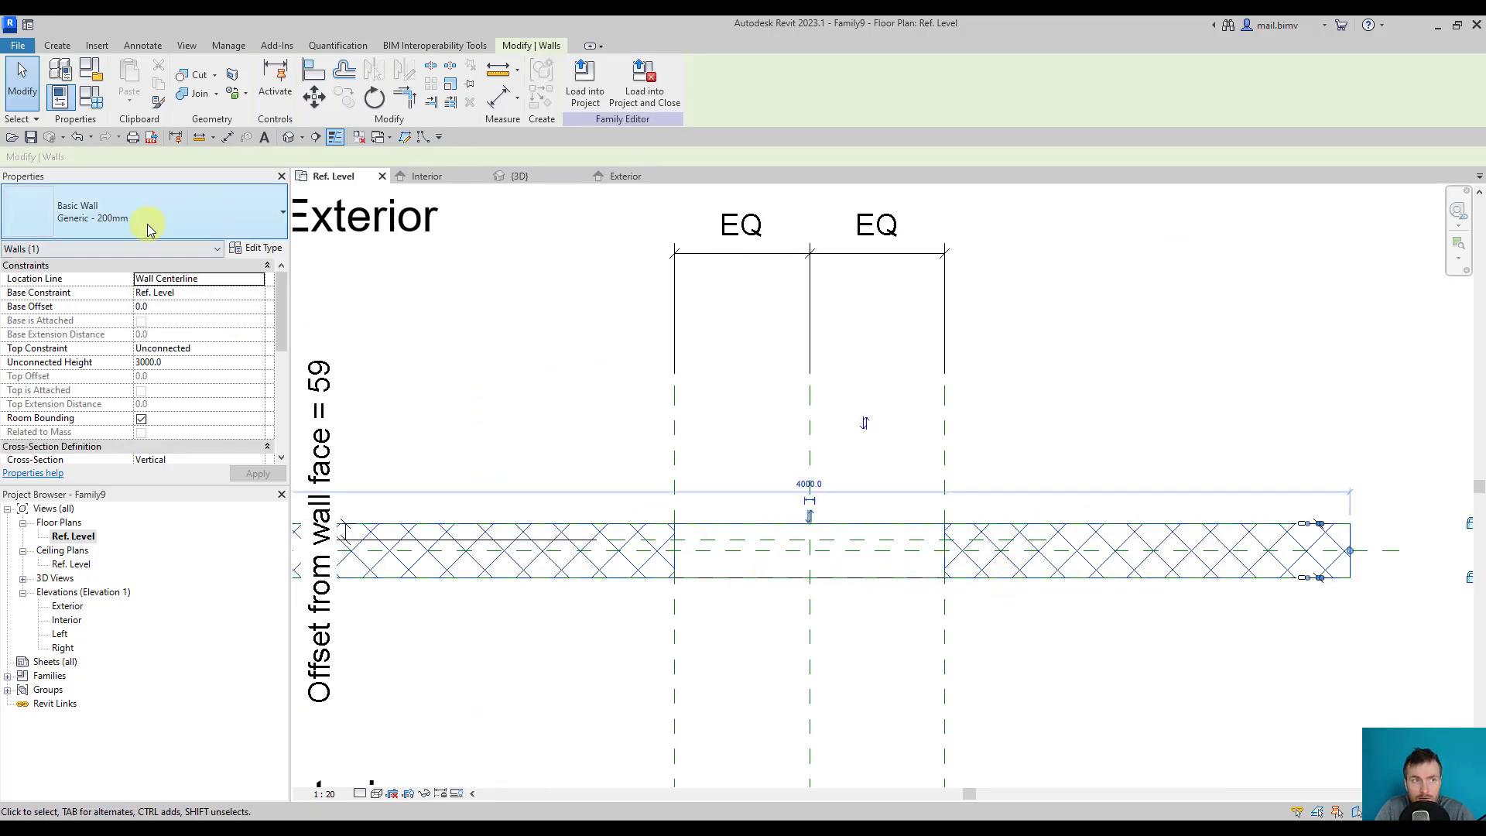
pyautogui.click(155, 222)
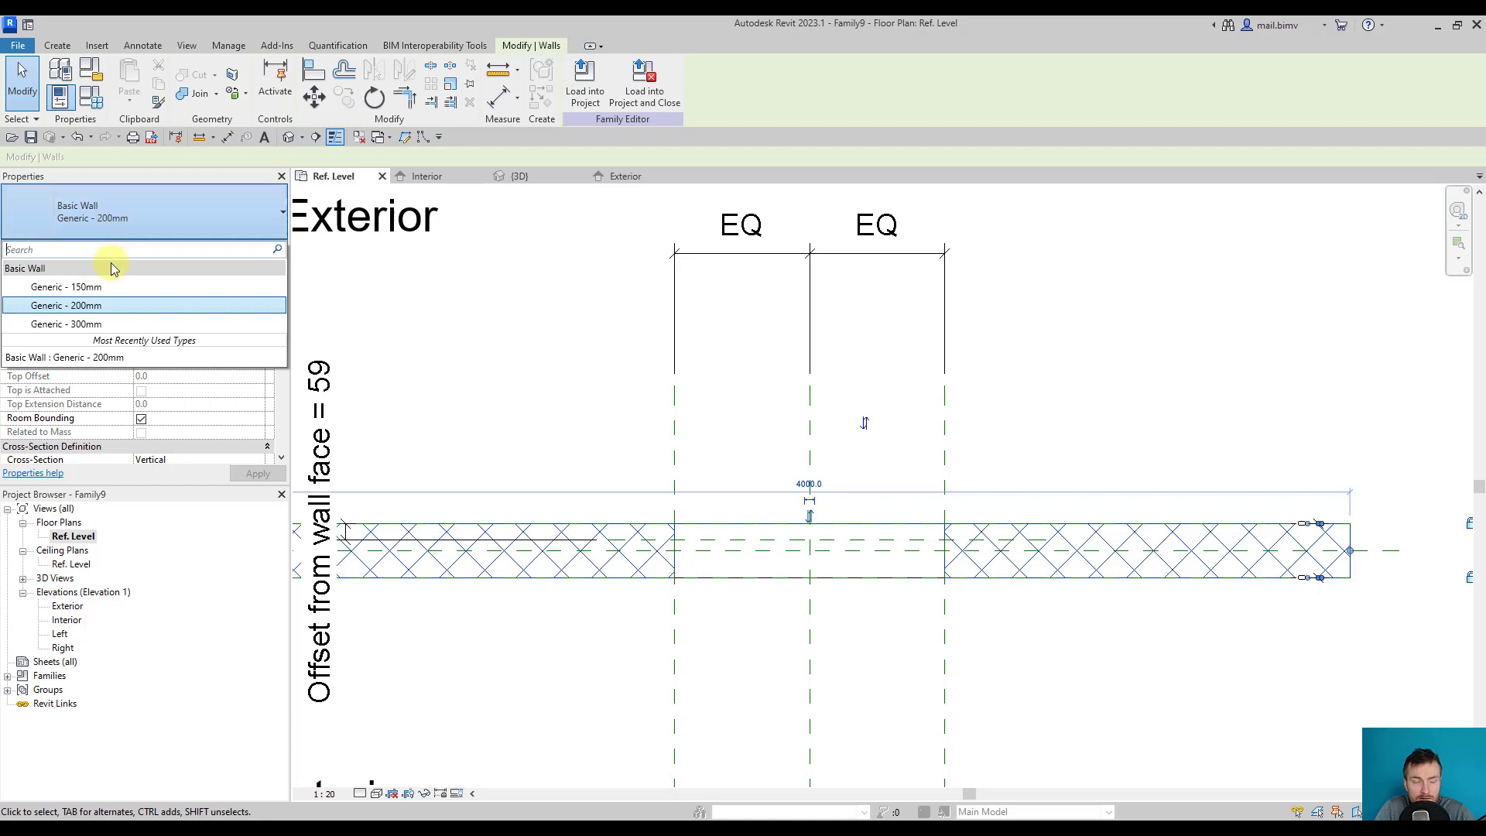
pyautogui.click(95, 326)
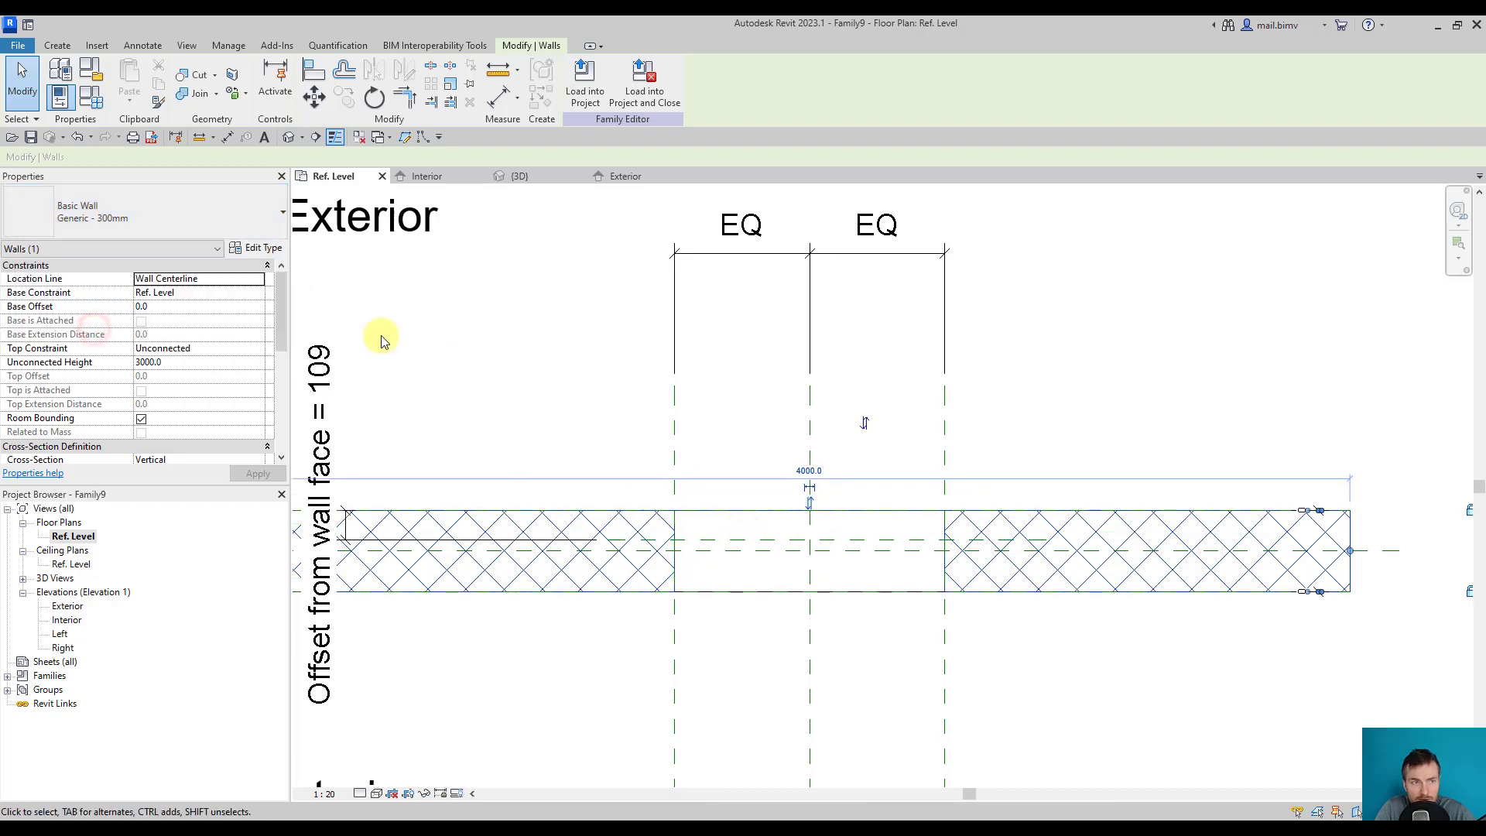
pyautogui.click(221, 208)
pyautogui.click(99, 375)
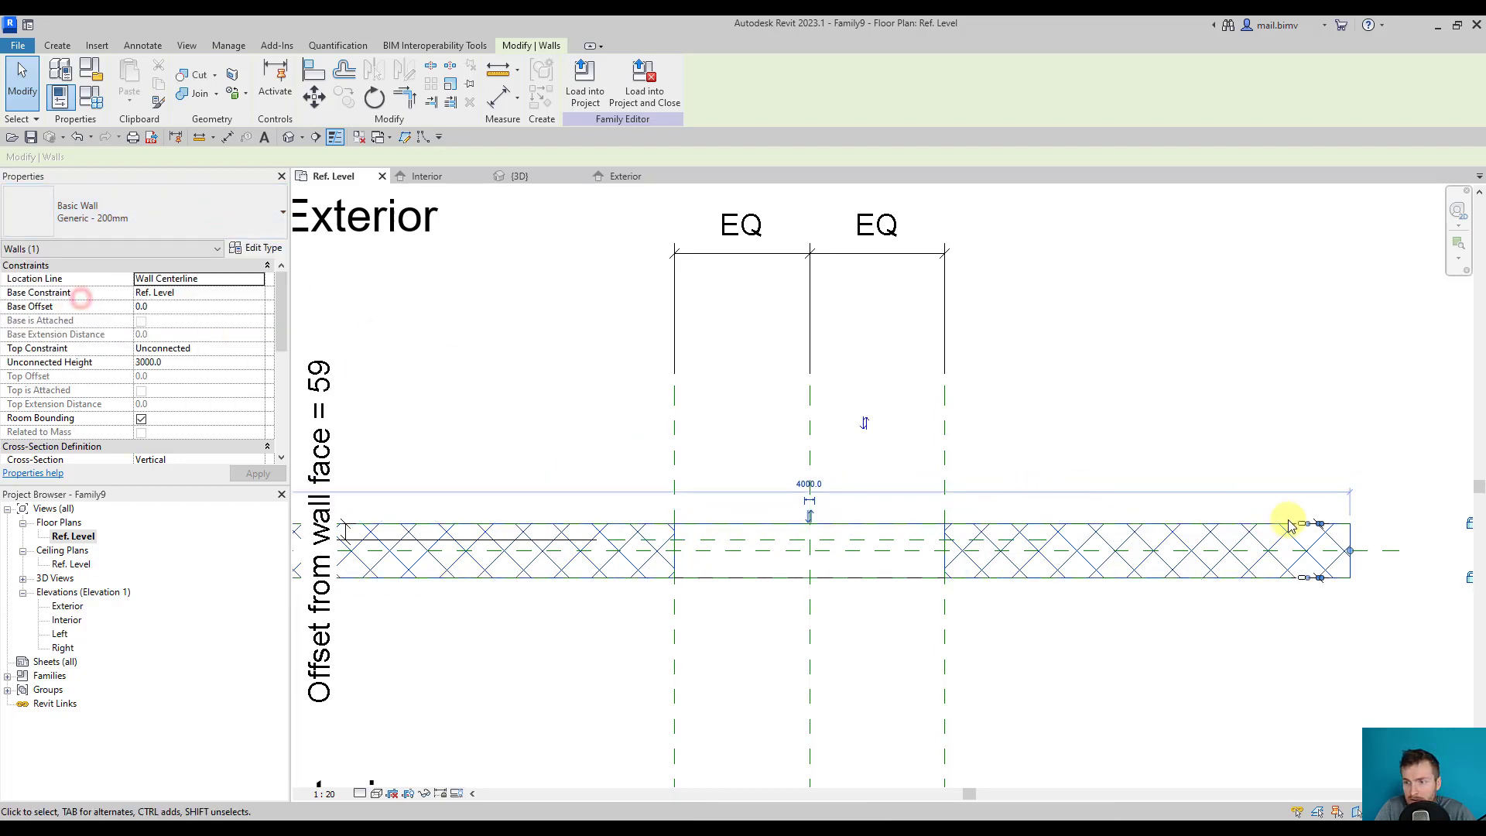
pyautogui.click(197, 210)
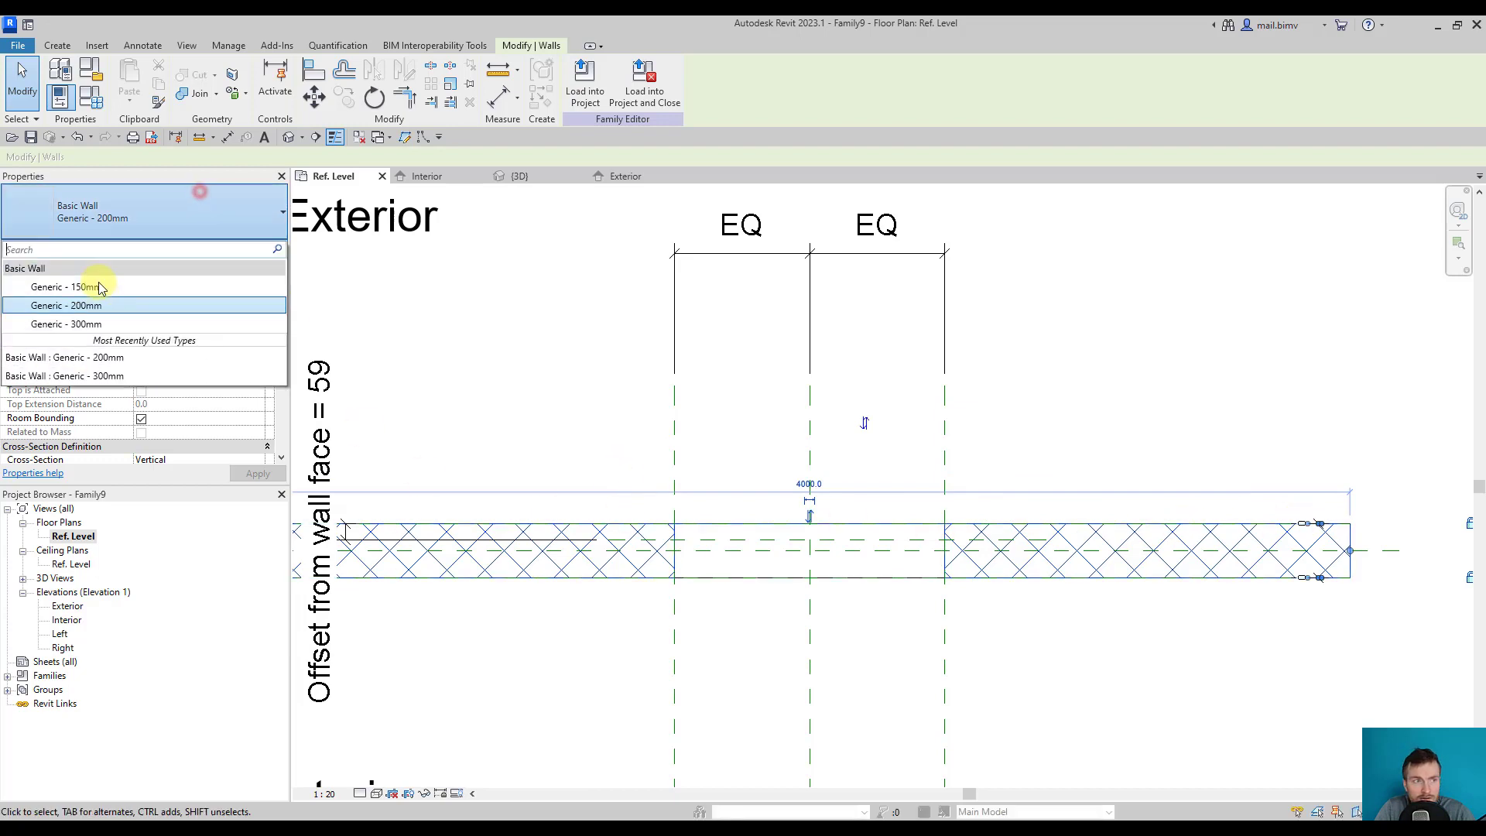
pyautogui.click(94, 323)
pyautogui.scroll(-2, 674, 523)
pyautogui.scroll(2, 580, 511)
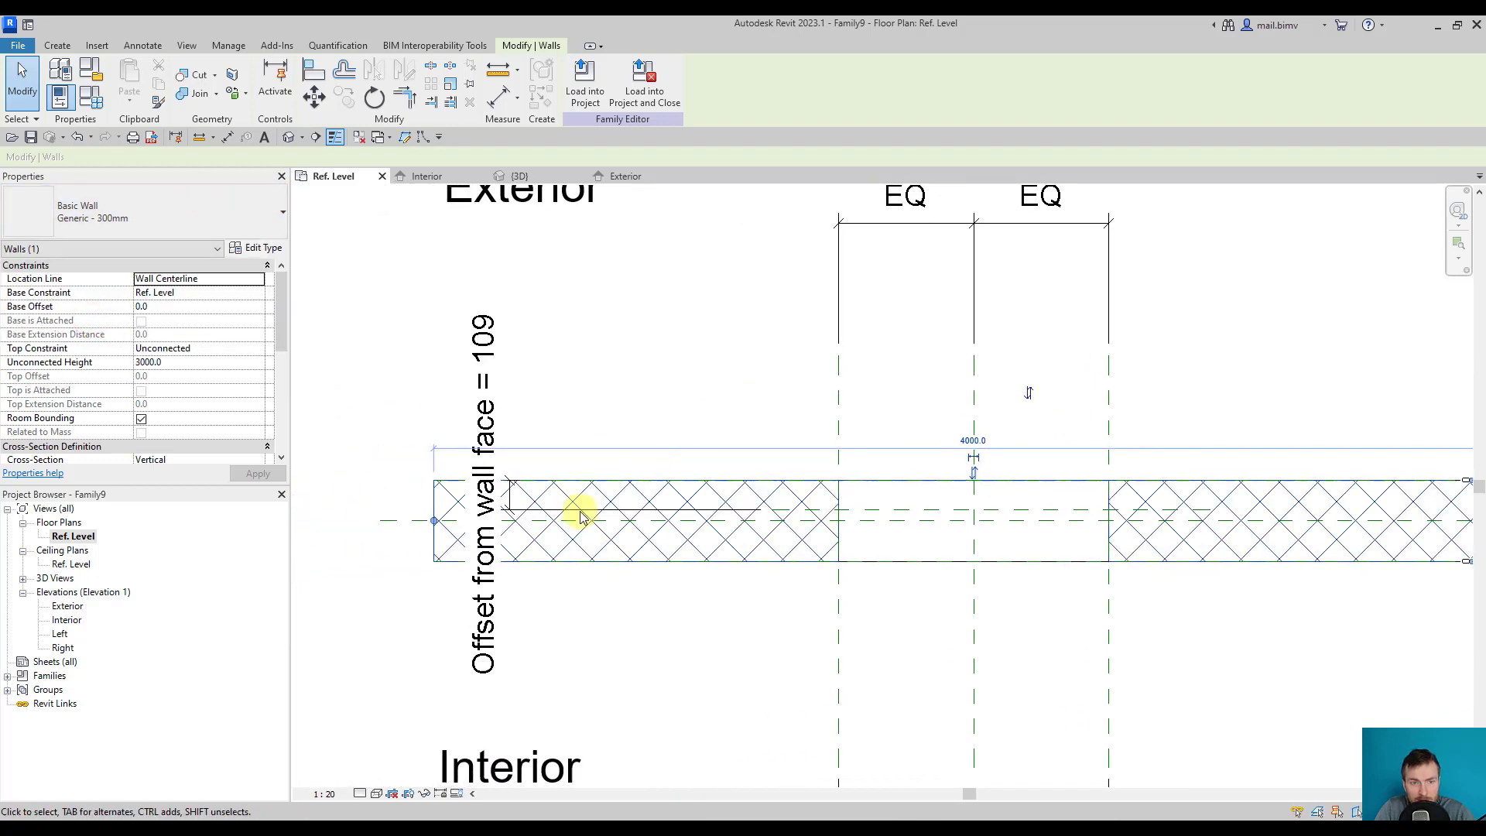
# Orbit the default 3D view to inspect the wall opening
pyautogui.click(293, 139)
pyautogui.click(294, 140)
pyautogui.moveTo(789, 616)
pyautogui.keyDown('shift'); pyautogui.mouseDown(button='middle')
pyautogui.moveTo(700, 633)
pyautogui.moveTo(702, 683)
pyautogui.mouseUp(button='middle'); pyautogui.keyUp('shift')
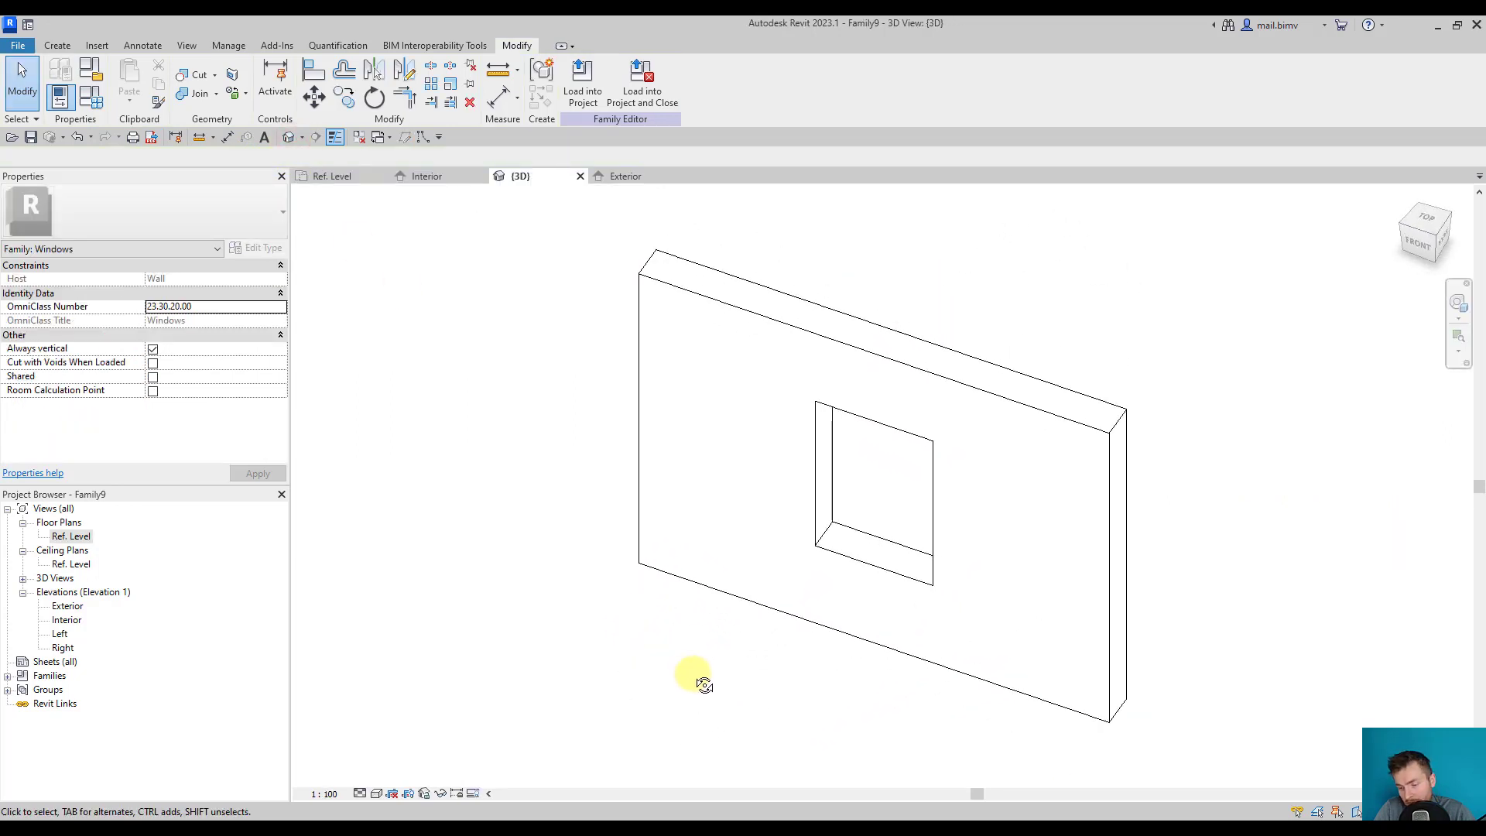